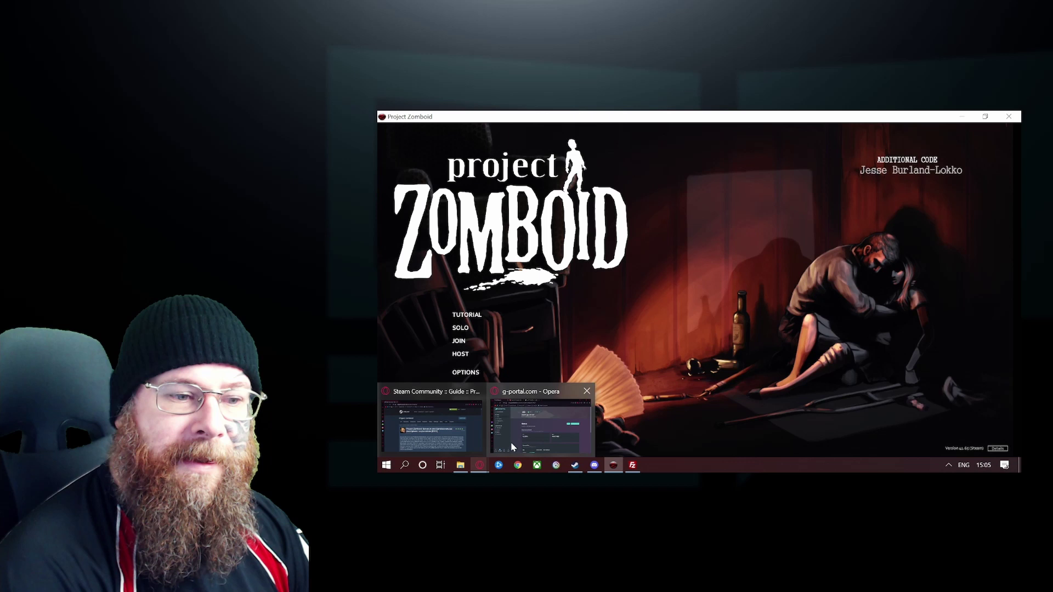
- Stop the Dares gp server from its G-Portal status page in Opera
{"action": "left_click", "coordinate": [512, 442]}
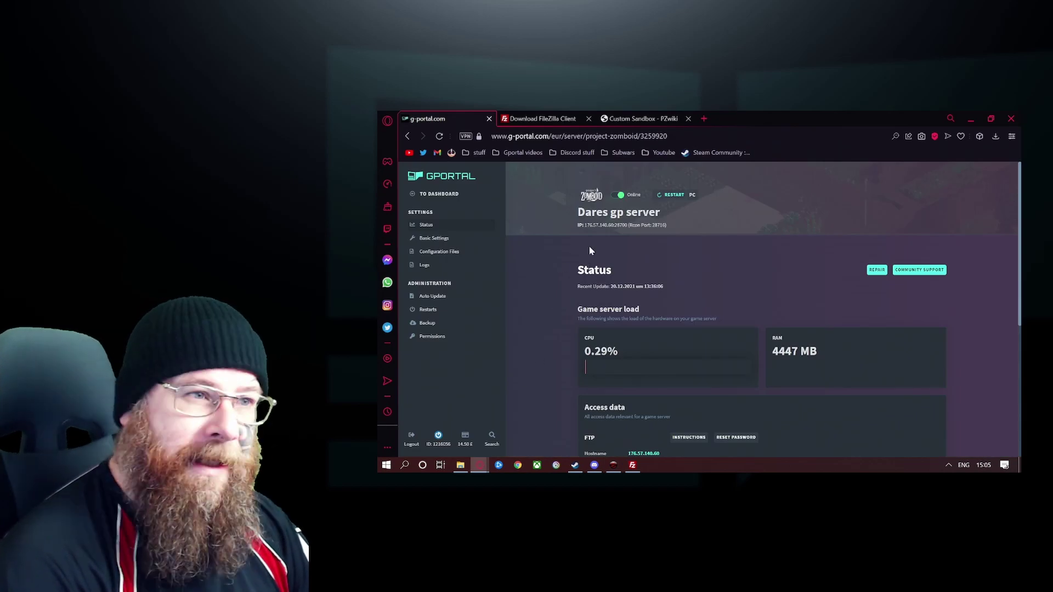
{"action": "left_click", "coordinate": [620, 196]}
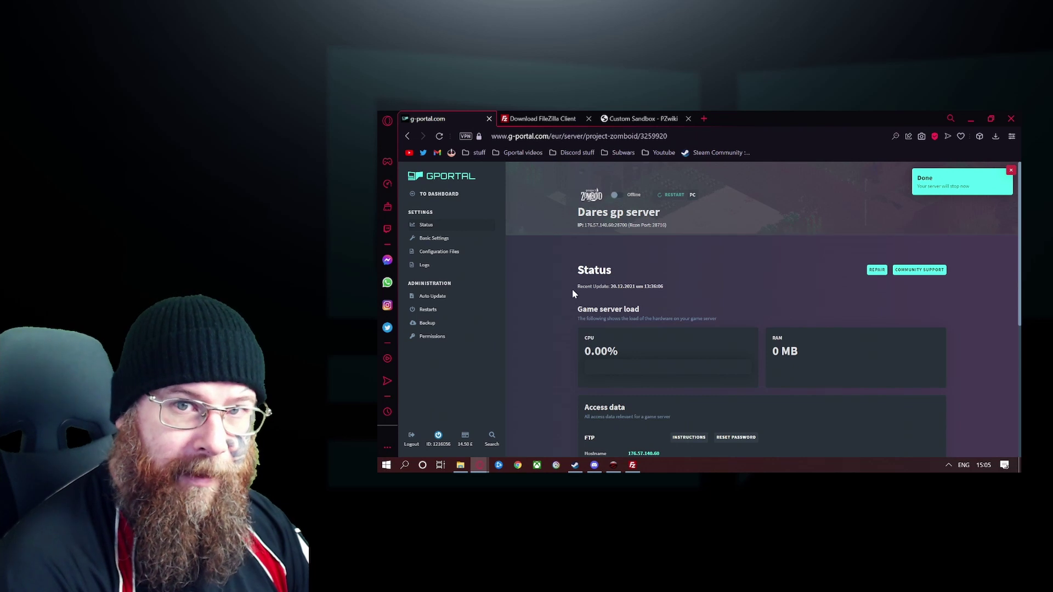
{"action": "scroll", "coordinate": [574, 294], "scroll_direction": "down", "scroll_amount": 4}
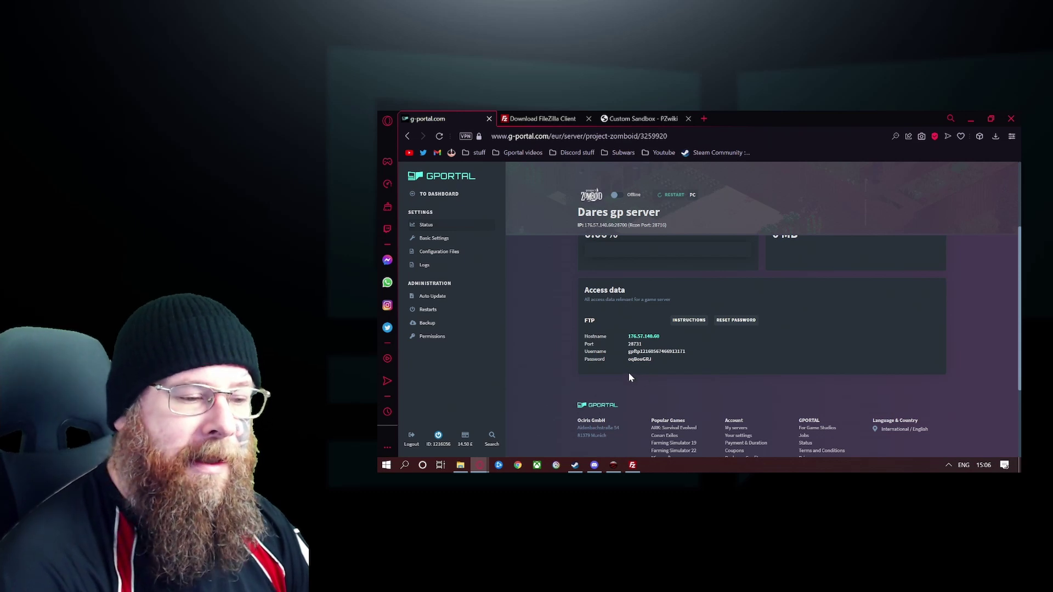
{"action": "left_click", "coordinate": [572, 120]}
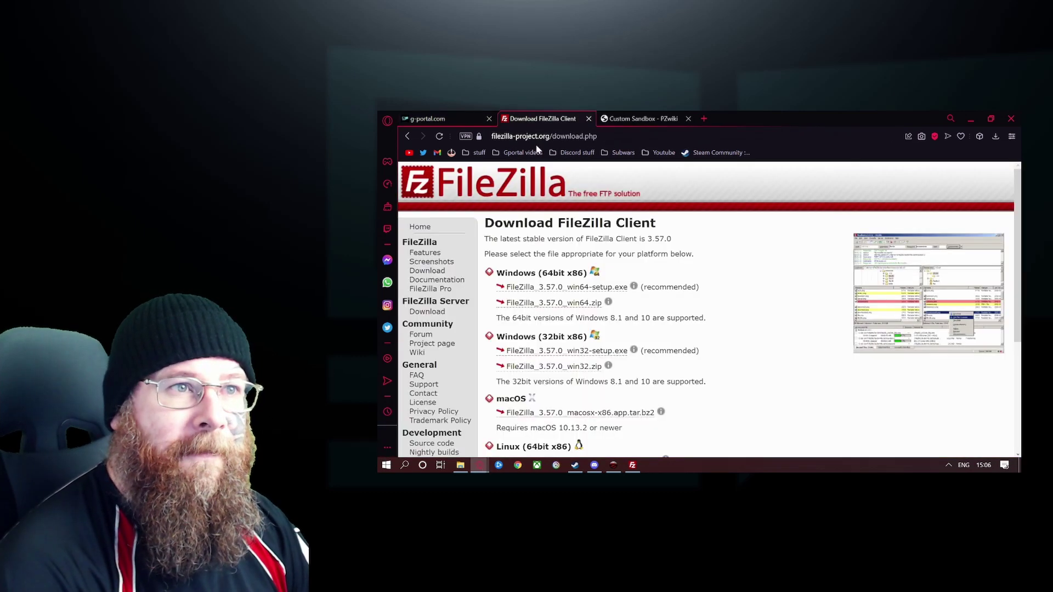
{"action": "left_click", "coordinate": [507, 196]}
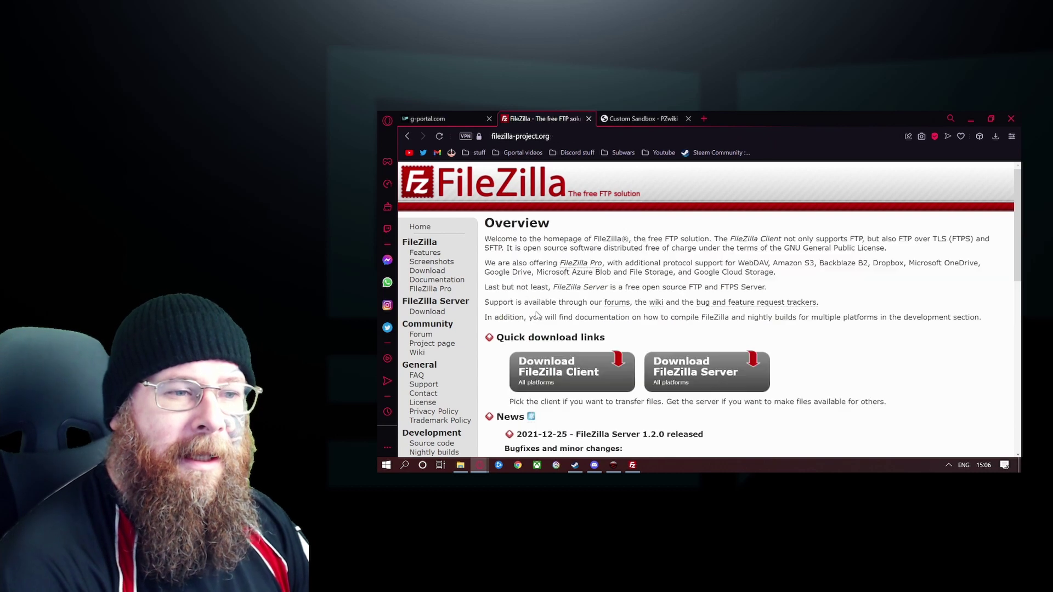
{"action": "scroll", "coordinate": [500, 284], "scroll_direction": "down", "scroll_amount": 3}
{"action": "scroll", "coordinate": [527, 292], "scroll_direction": "down", "scroll_amount": 3}
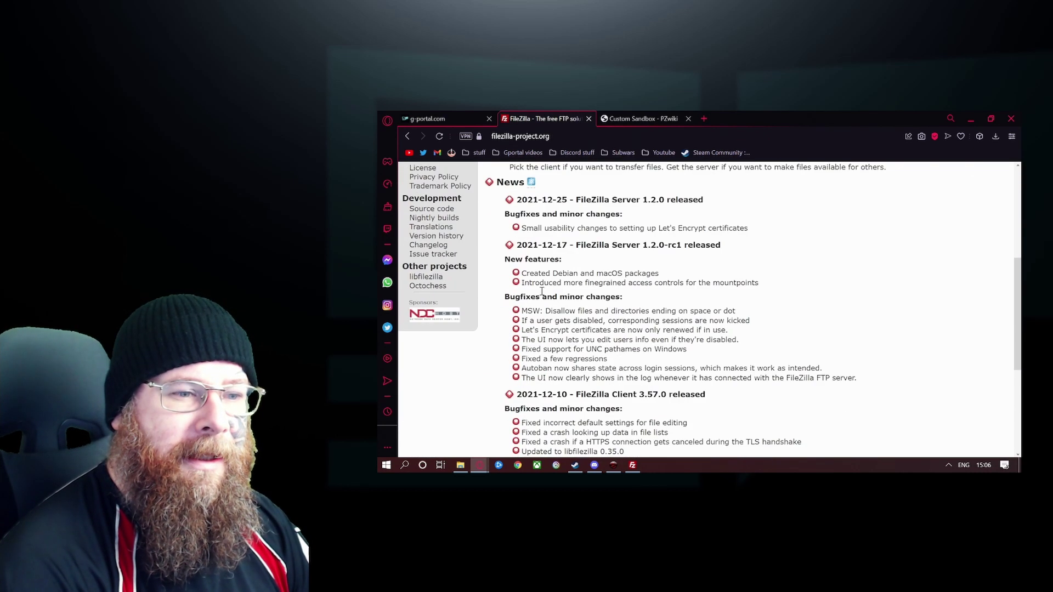
{"action": "scroll", "coordinate": [535, 292], "scroll_direction": "up", "scroll_amount": 3}
{"action": "left_click", "coordinate": [423, 136]}
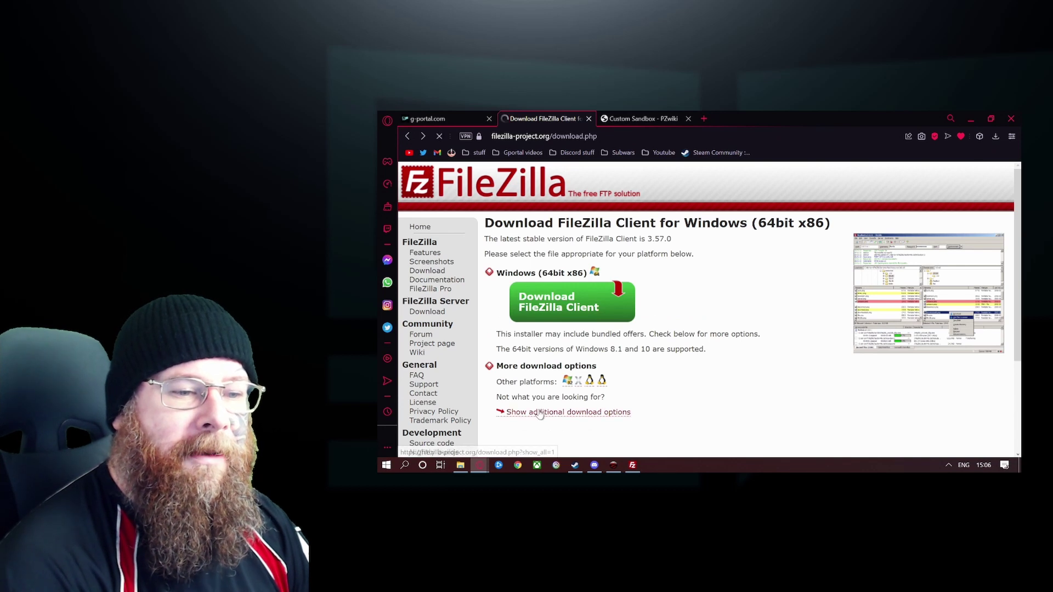
{"action": "left_click", "coordinate": [539, 412]}
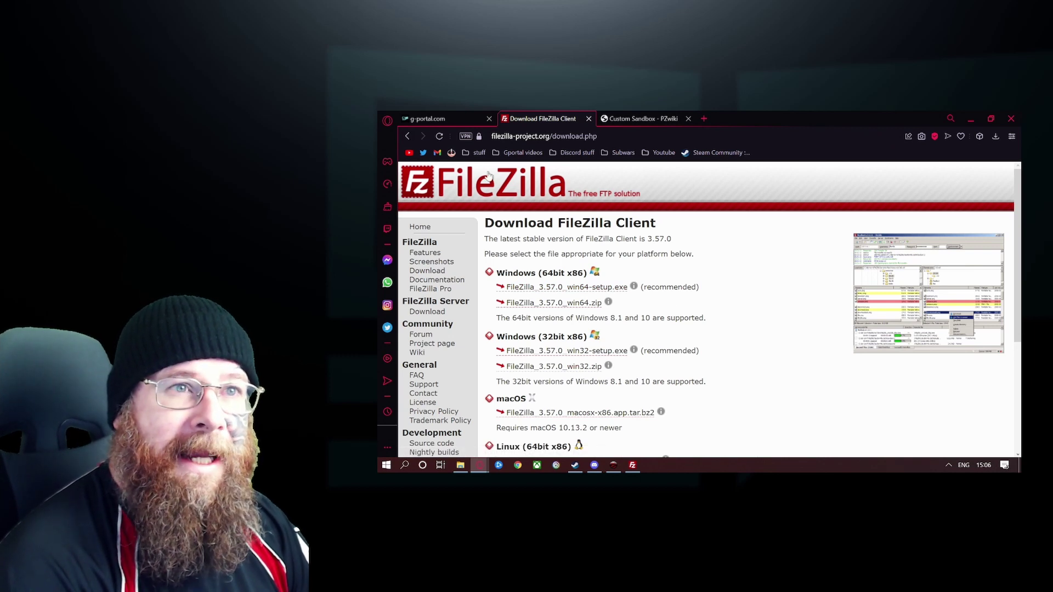
{"action": "left_click", "coordinate": [428, 119]}
{"action": "left_click", "coordinate": [632, 465]}
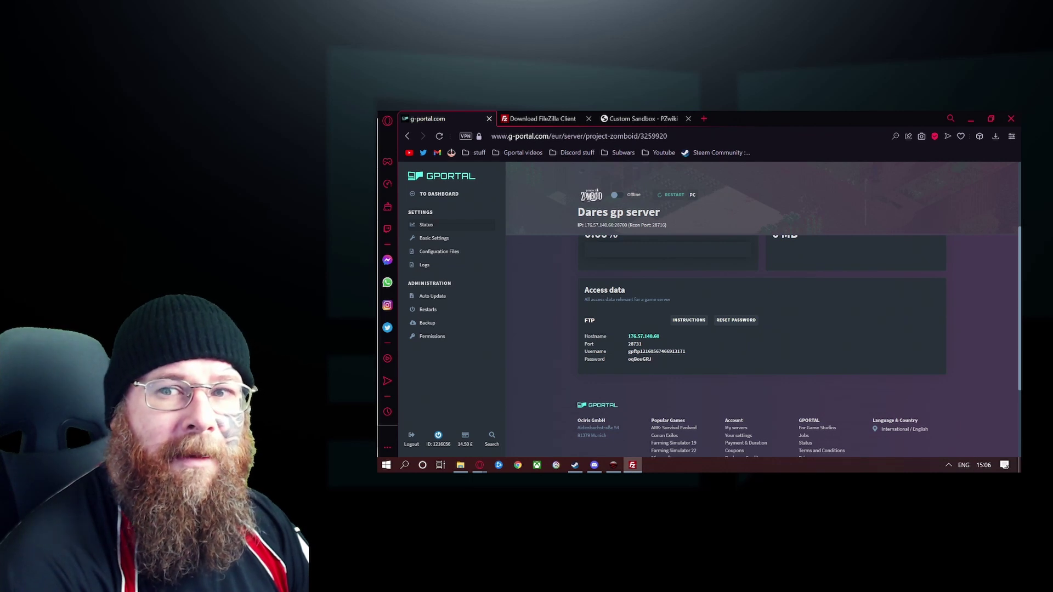
- Check the G-Portal page in Opera, then return to FileZilla's transfer window
{"action": "left_click", "coordinate": [632, 466]}
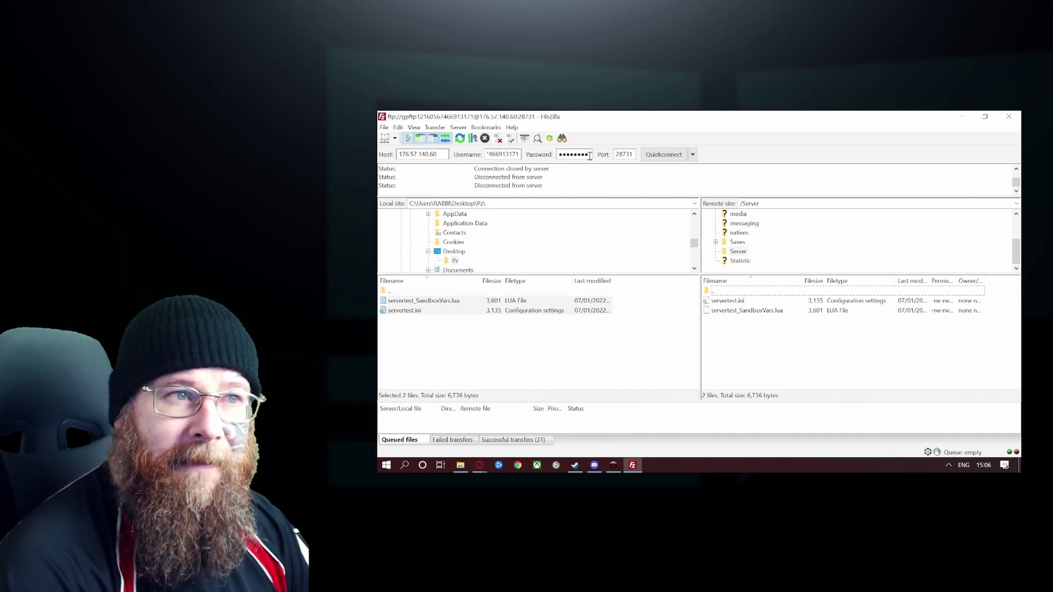
{"action": "left_click", "coordinate": [485, 467]}
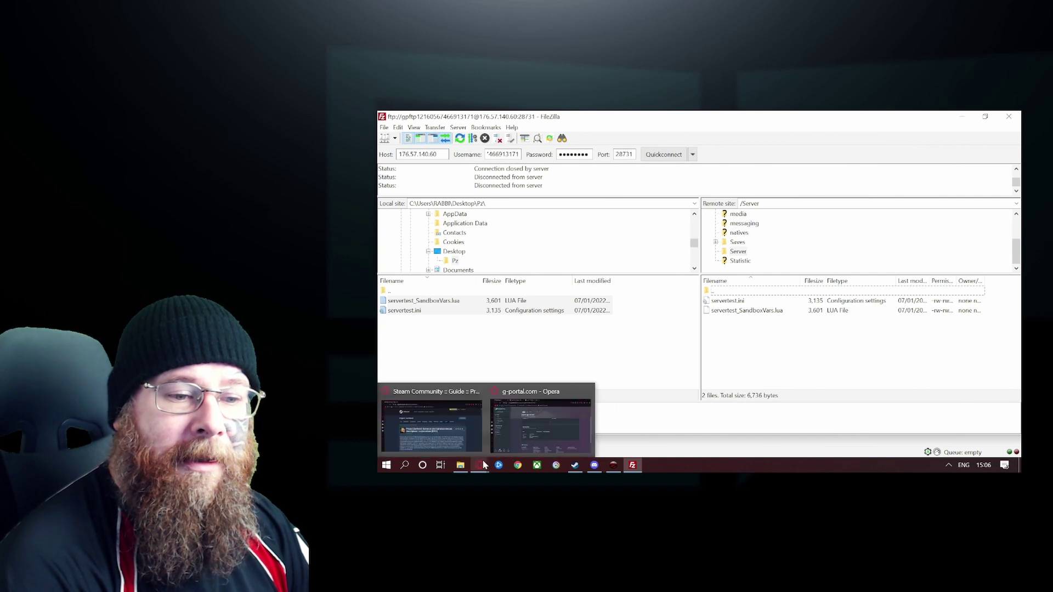
{"action": "left_click", "coordinate": [526, 422]}
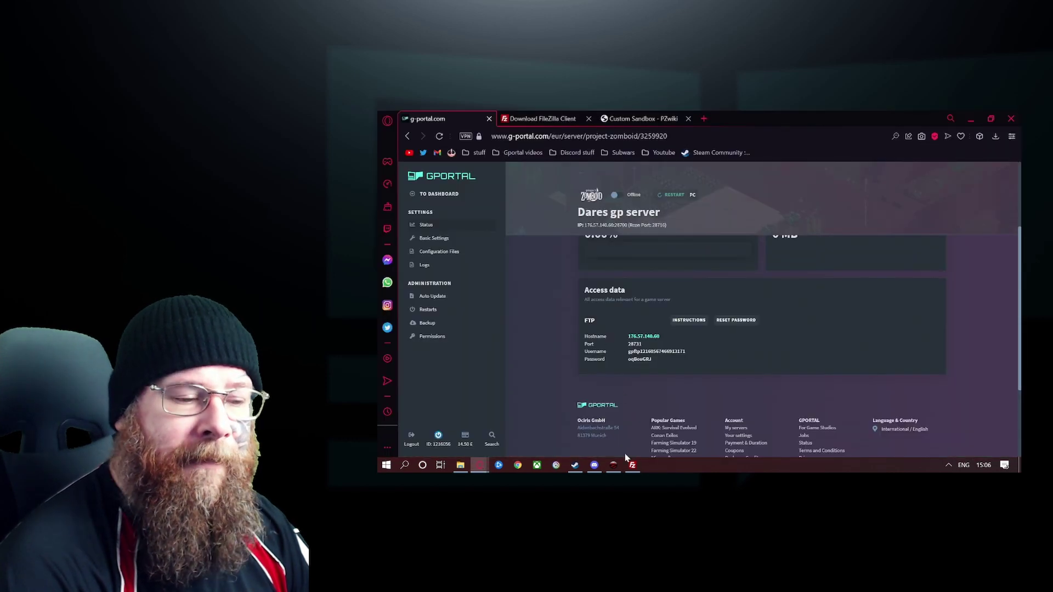
{"action": "left_click", "coordinate": [632, 466]}
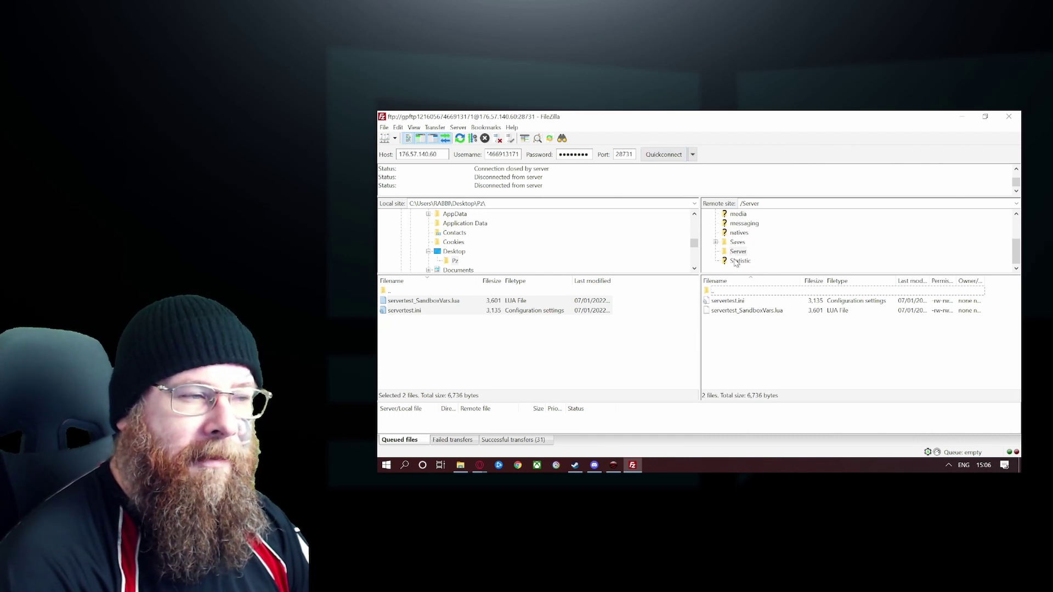
{"action": "left_click", "coordinate": [738, 251]}
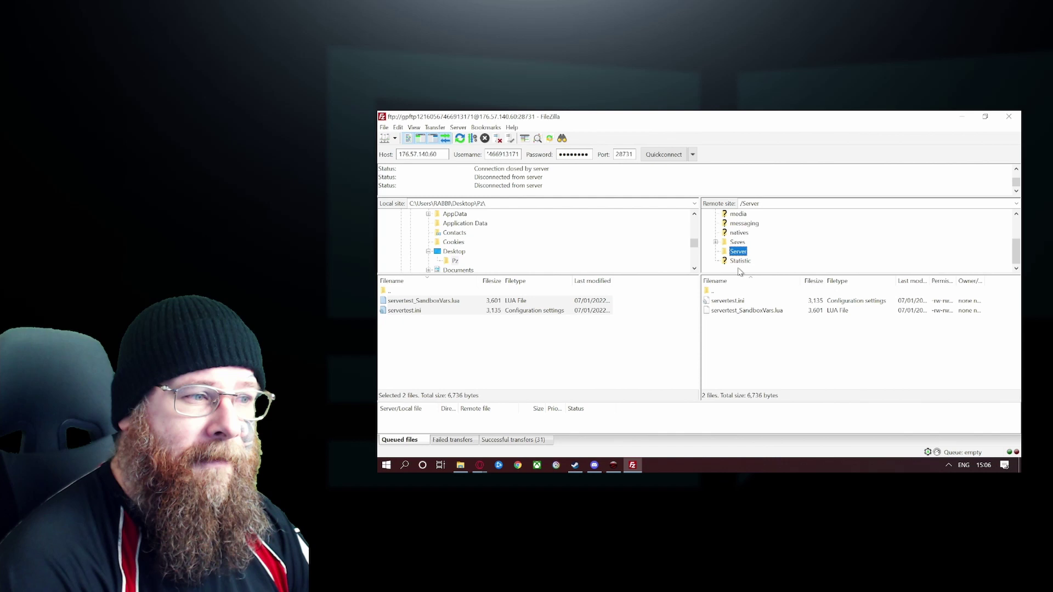
{"action": "left_click", "coordinate": [719, 341]}
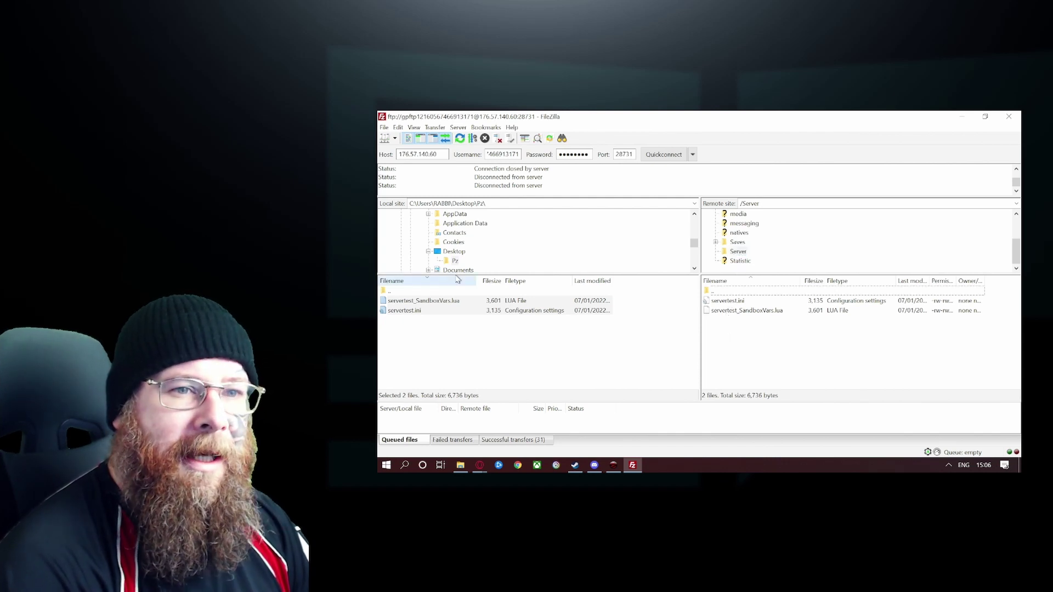
{"action": "right_click", "coordinate": [456, 258]}
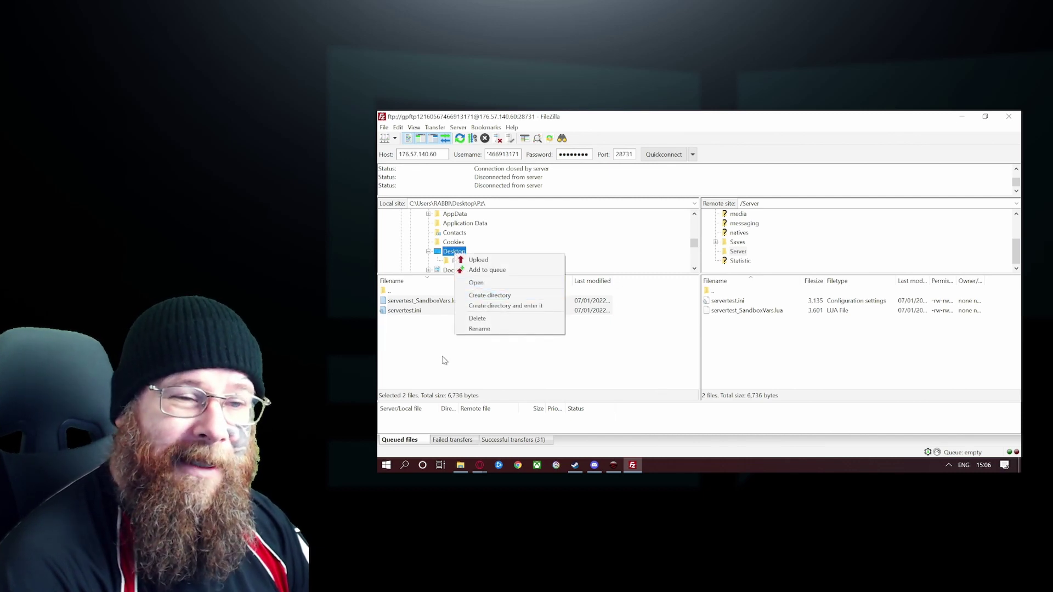
{"action": "left_click", "coordinate": [461, 338]}
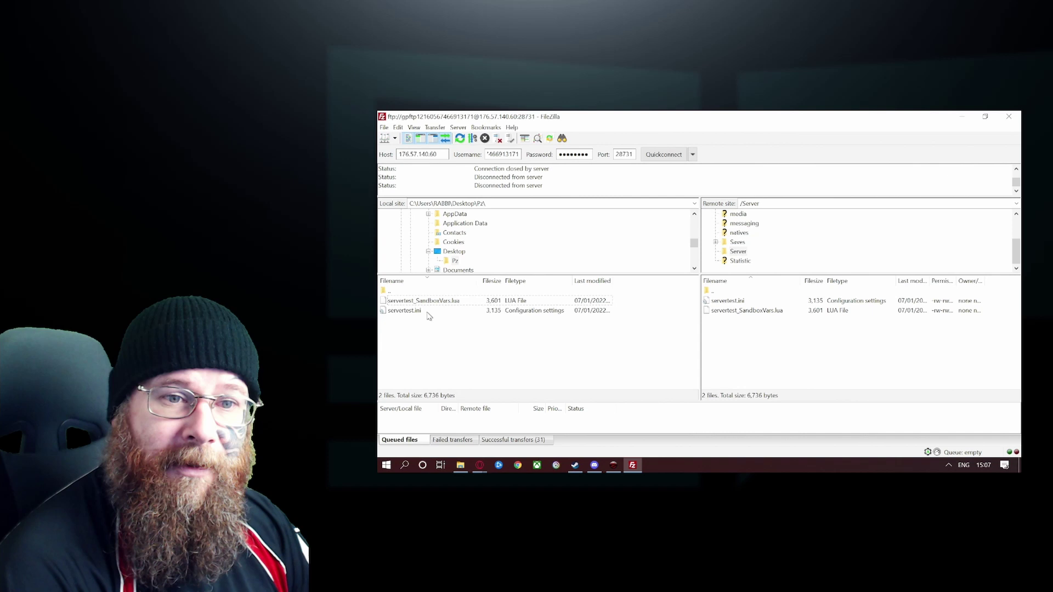
- Replace the old Desktop Pz folder with a new empty pz folder
{"action": "left_click", "coordinate": [455, 251]}
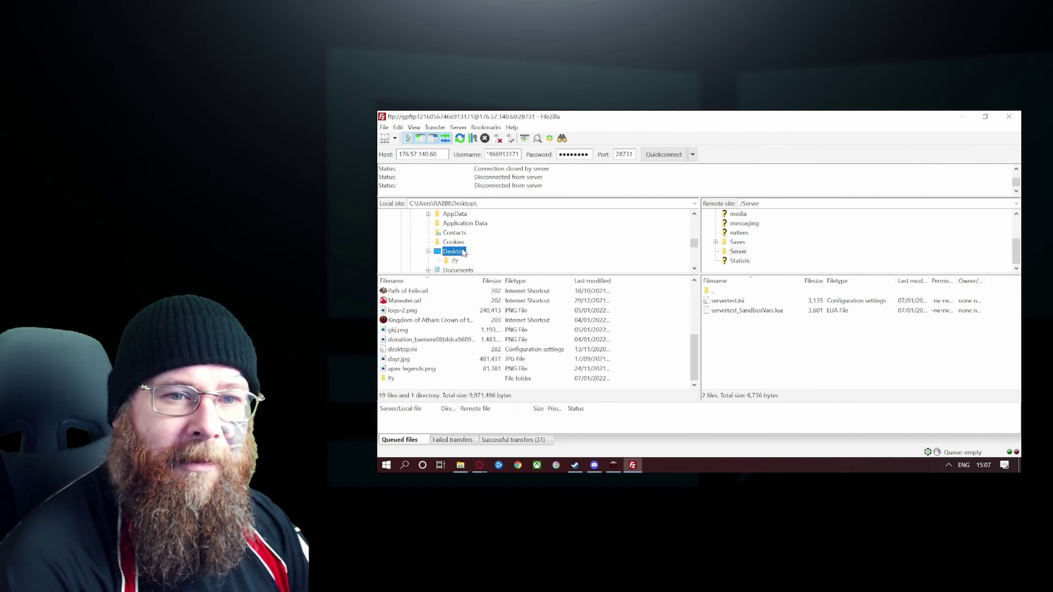
{"action": "right_click", "coordinate": [457, 260]}
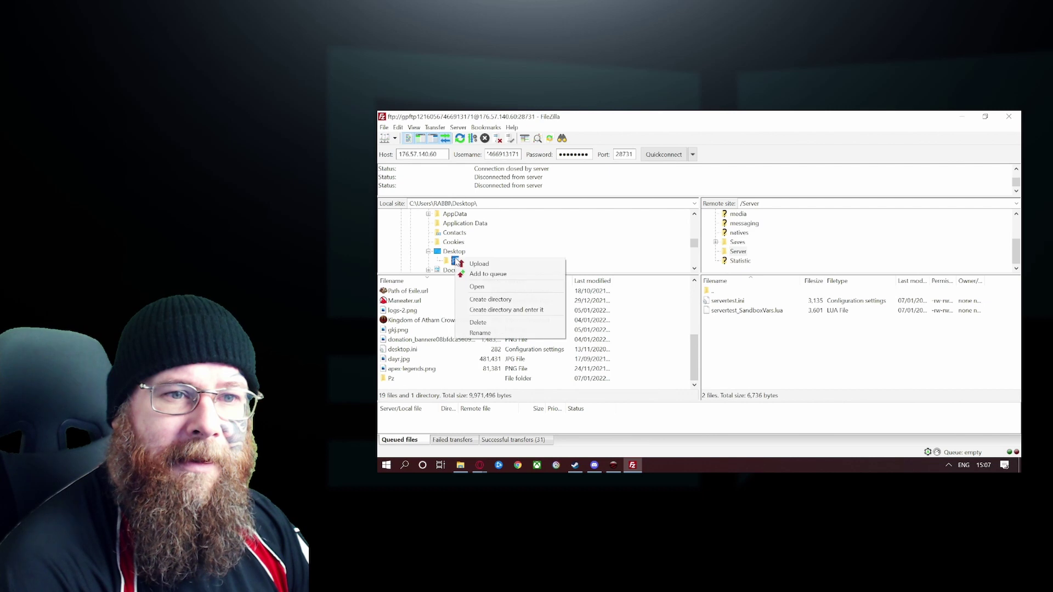
{"action": "left_click", "coordinate": [494, 314]}
{"action": "right_click", "coordinate": [461, 255]}
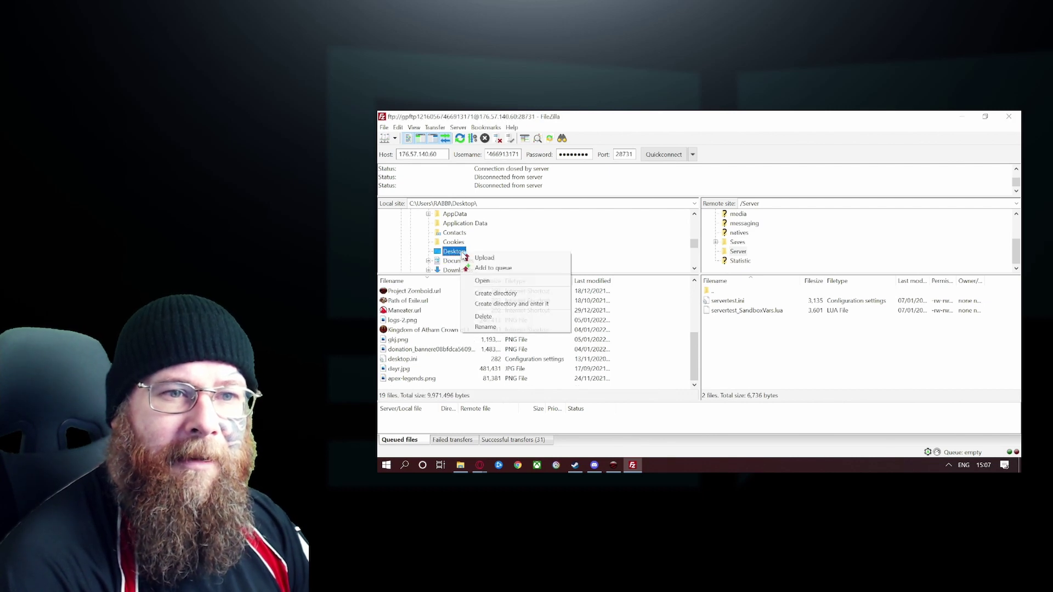
{"action": "left_click", "coordinate": [493, 285]}
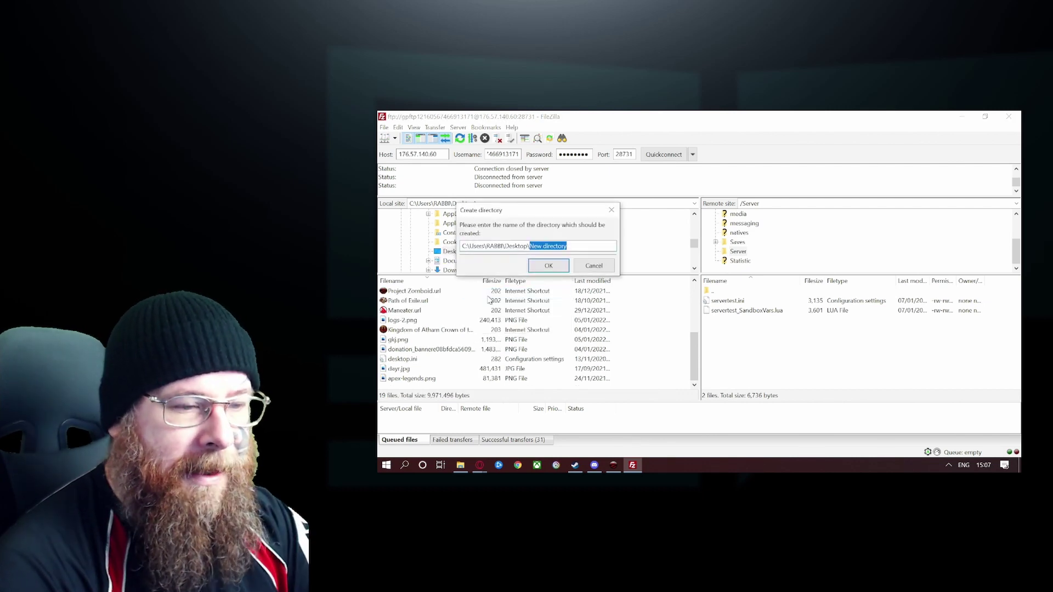
{"action": "type", "text": "pz"}
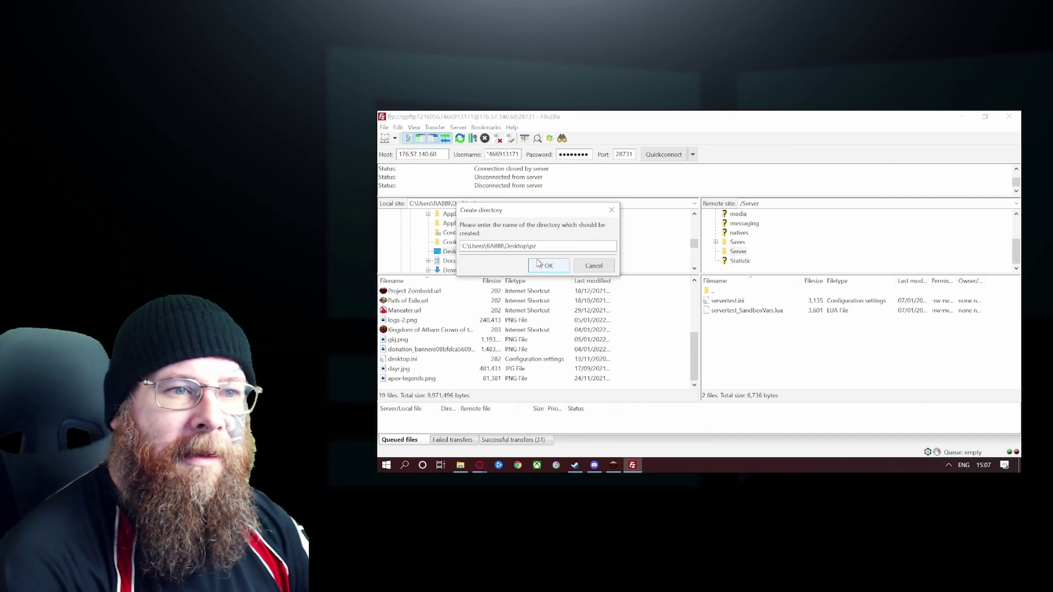
{"action": "left_click", "coordinate": [548, 265]}
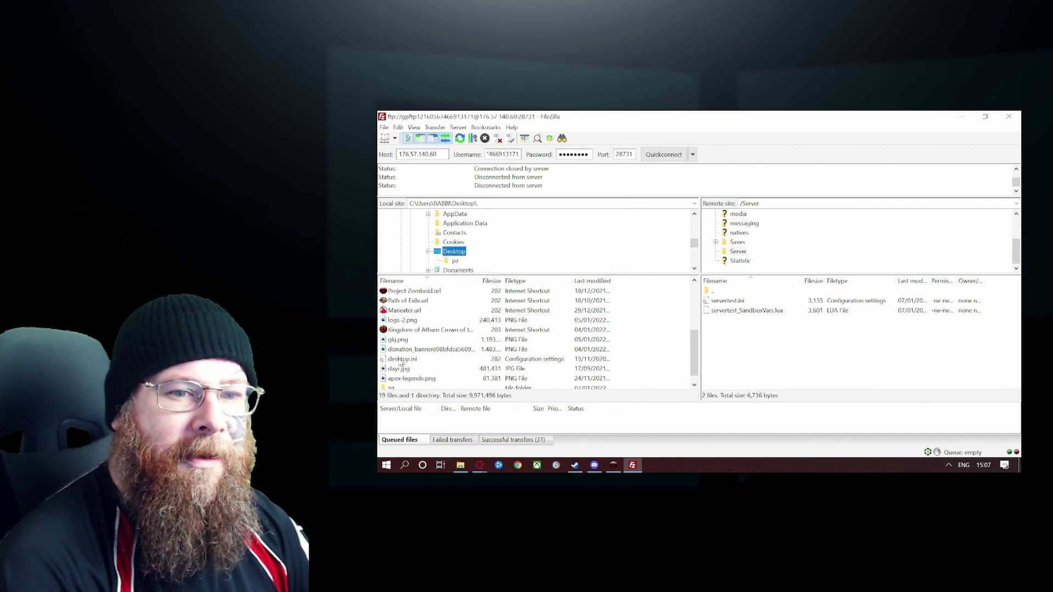
- Download servertest.ini and servertest_SandboxVars.lua into the local pz folder
{"action": "double_click", "coordinate": [392, 388]}
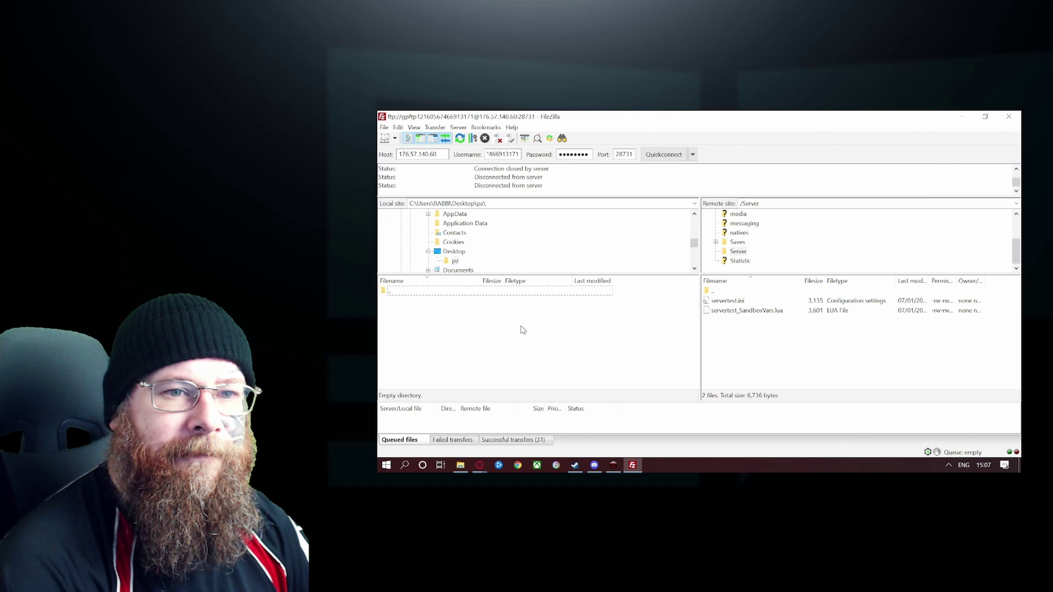
{"action": "mouse_move", "coordinate": [751, 334]}
{"action": "left_mouse_down"}
{"action": "mouse_move", "coordinate": [740, 298]}
{"action": "mouse_move", "coordinate": [453, 324]}
{"action": "left_mouse_up"}
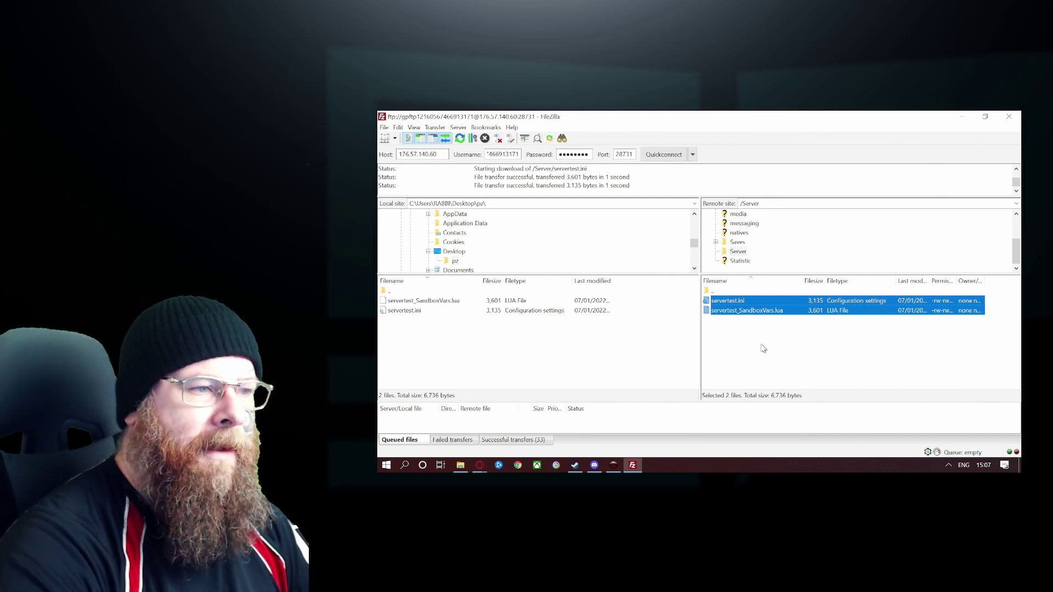
{"action": "left_click", "coordinate": [745, 328]}
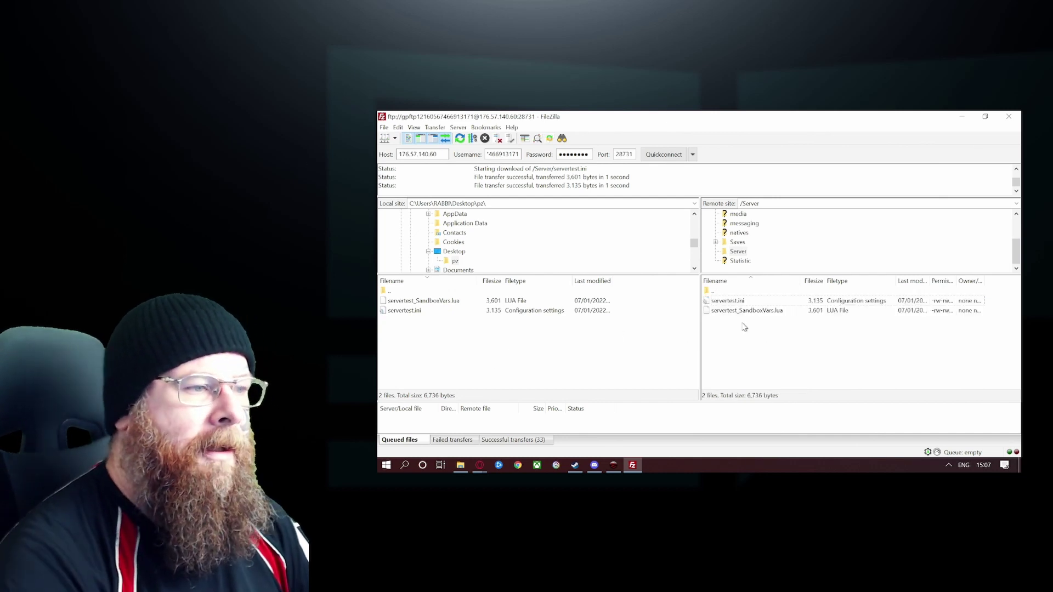
- Delete the old dares server settings in Project Zomboid's Manage Settings
{"action": "left_click", "coordinate": [613, 465]}
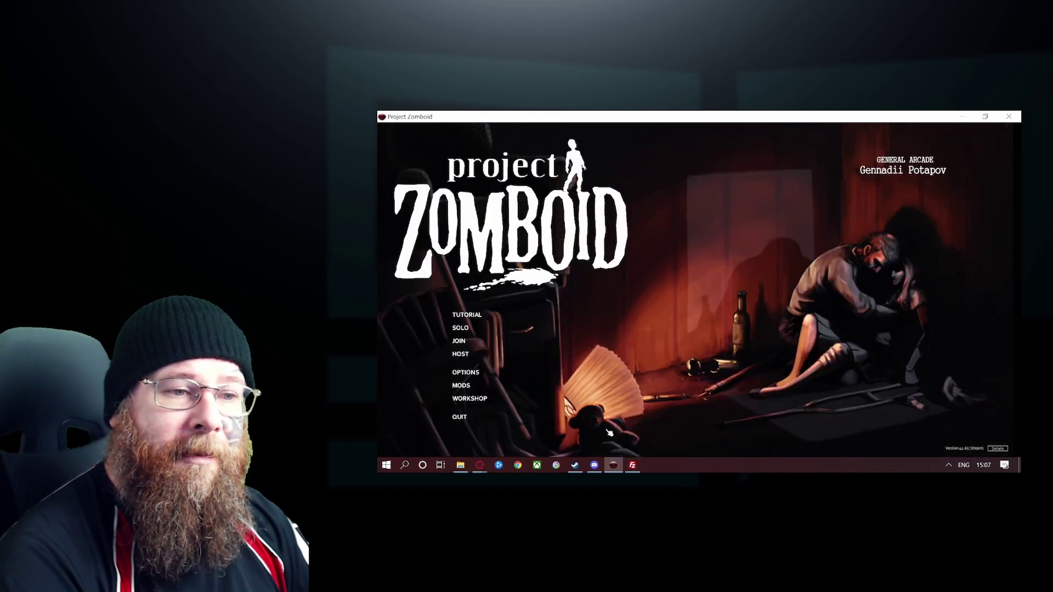
{"action": "left_click", "coordinate": [461, 354]}
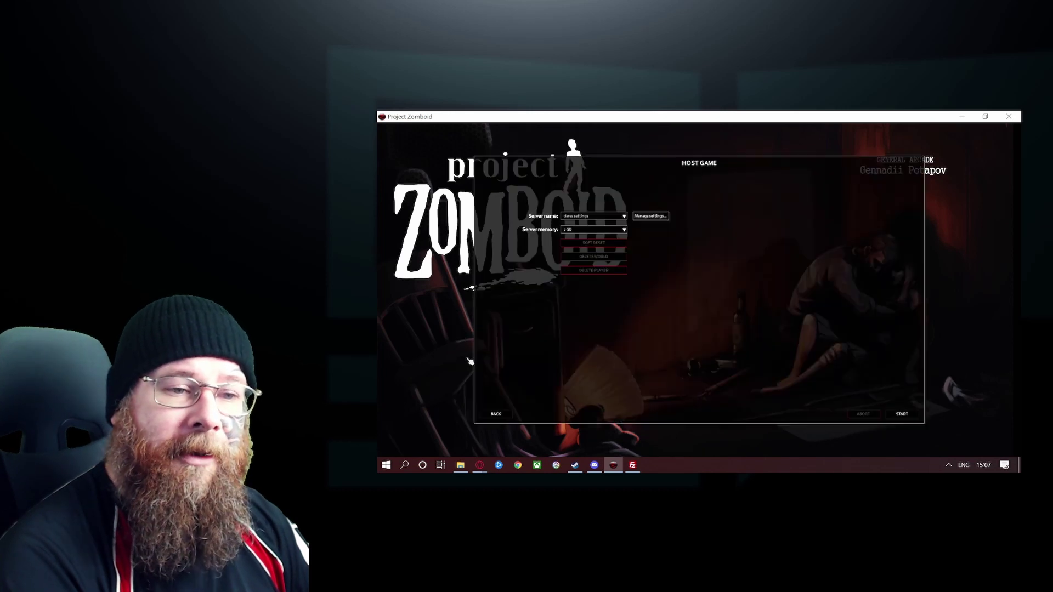
{"action": "left_click", "coordinate": [647, 217]}
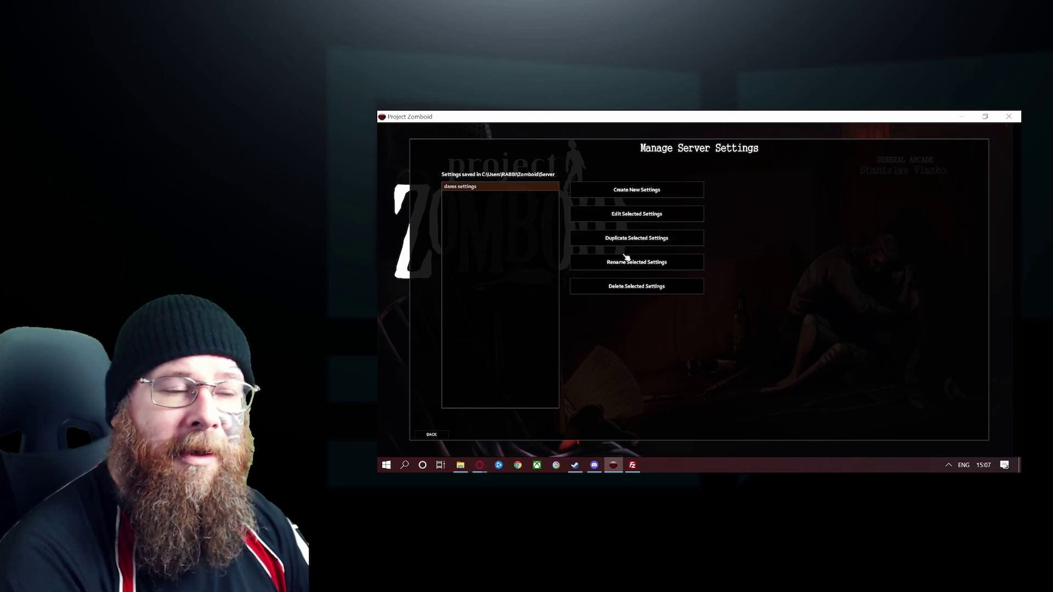
{"action": "left_click", "coordinate": [631, 287]}
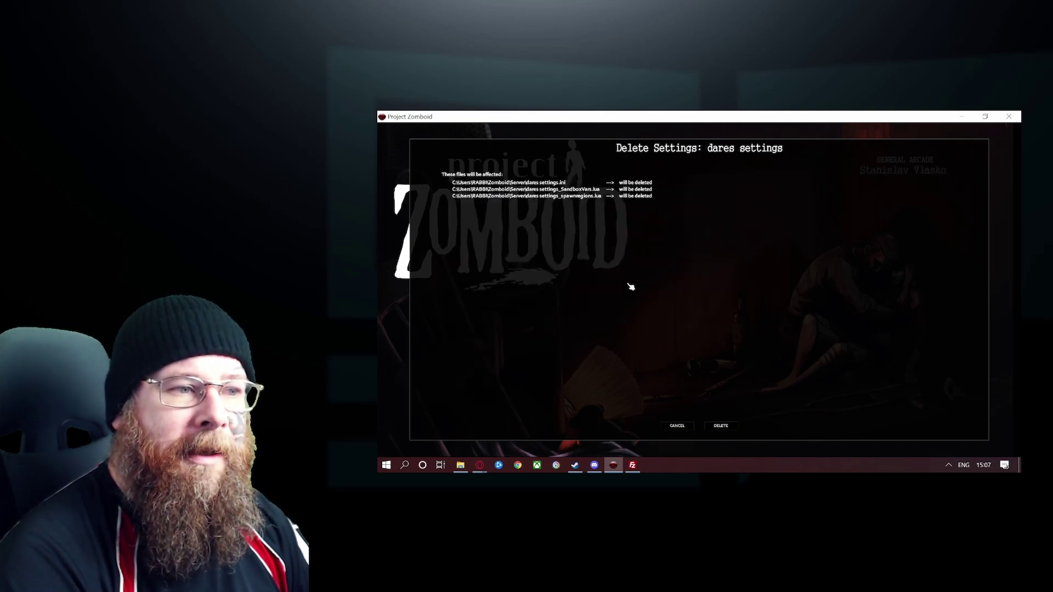
{"action": "left_click", "coordinate": [719, 426]}
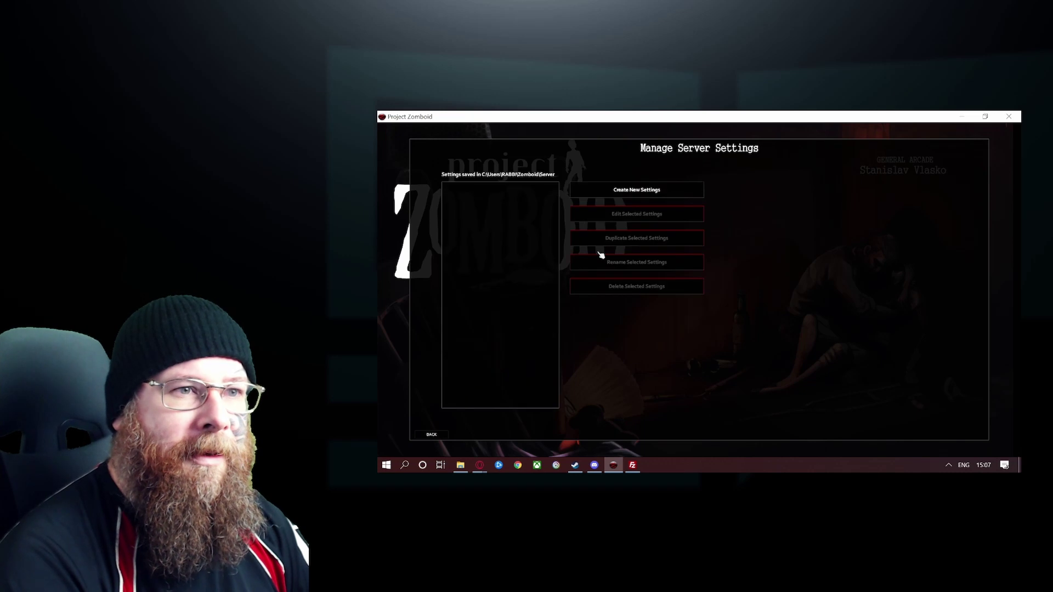
- Create new server settings named daregp and continue to editing them
{"action": "left_click", "coordinate": [608, 188]}
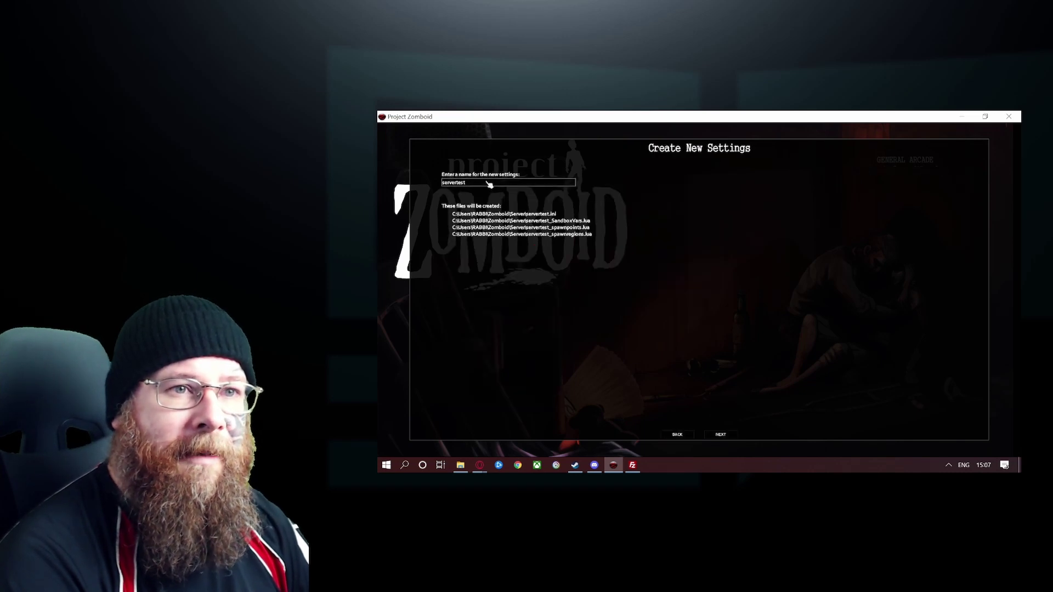
{"action": "type", "text": "dar"}
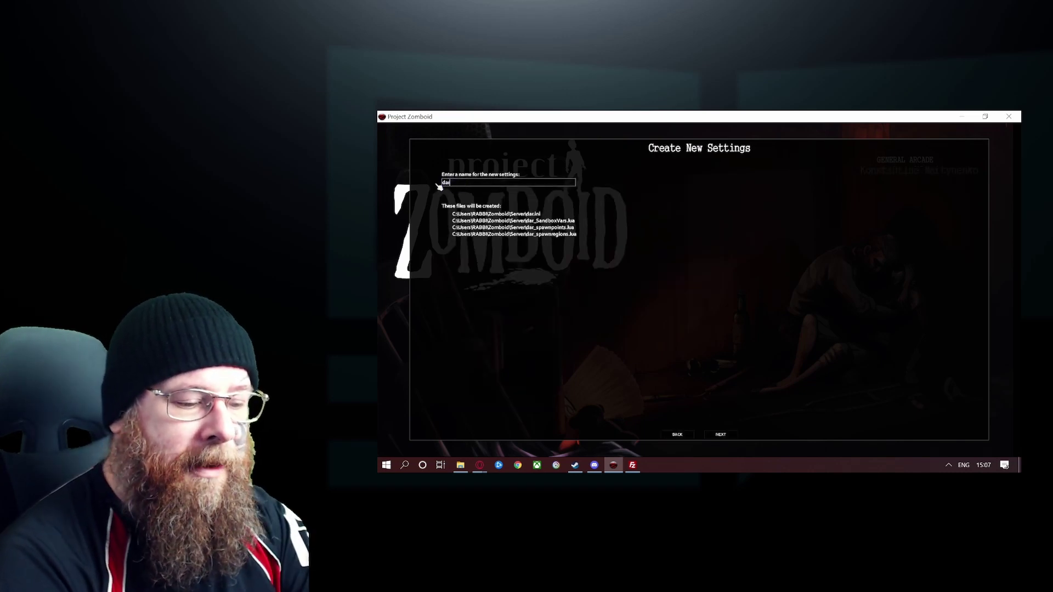
{"action": "type", "text": "esgp"}
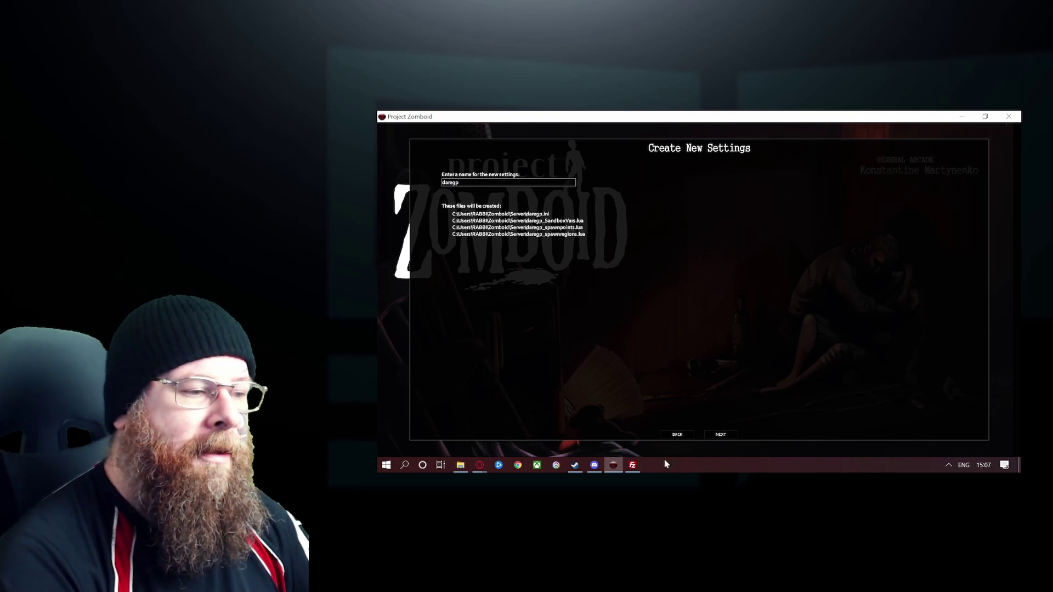
{"action": "left_click", "coordinate": [731, 436]}
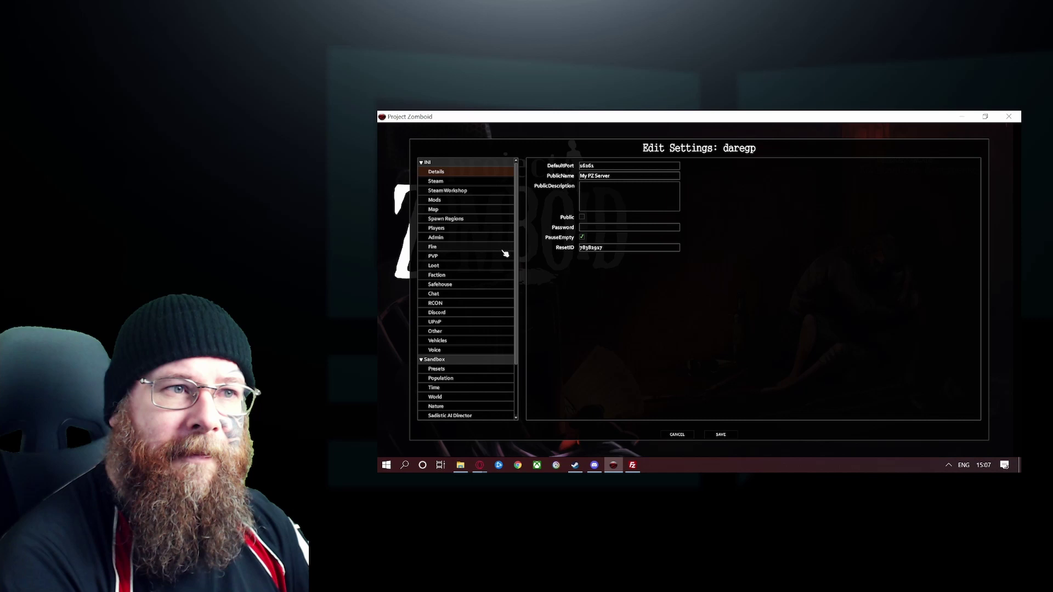
{"action": "scroll", "coordinate": [460, 297], "scroll_direction": "down", "scroll_amount": 4}
{"action": "scroll", "coordinate": [453, 313], "scroll_direction": "down", "scroll_amount": 2}
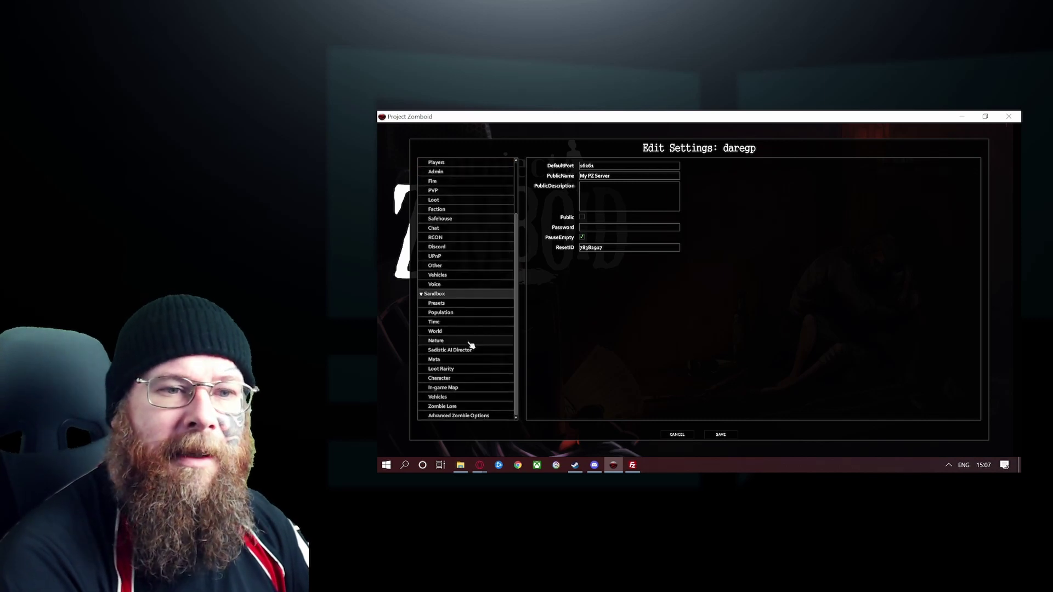
- Apply the Initial Infection sandbox preset to the daregp settings
{"action": "left_click", "coordinate": [445, 304]}
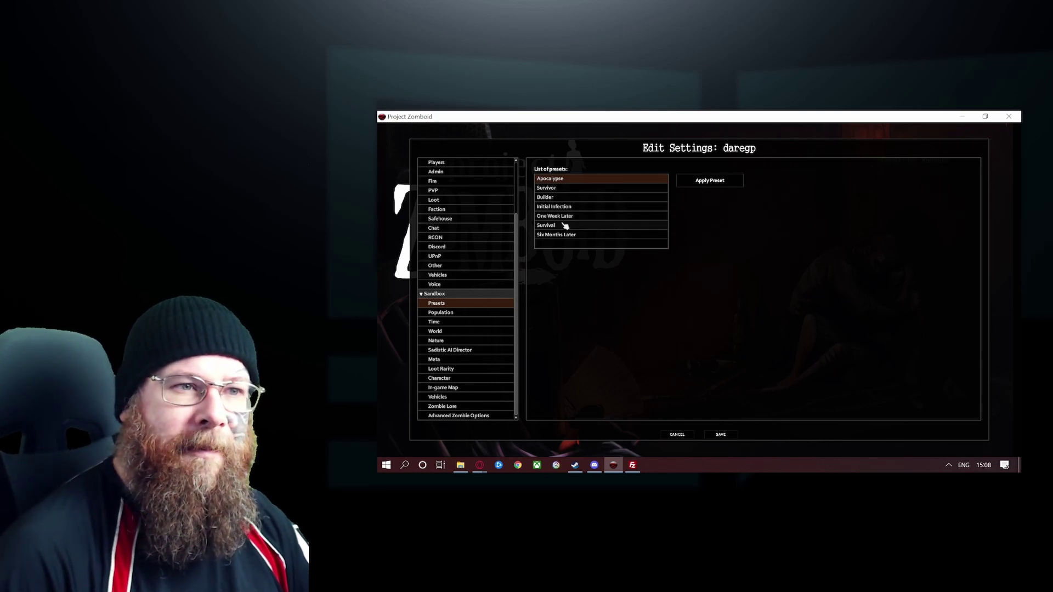
{"action": "left_click", "coordinate": [561, 207]}
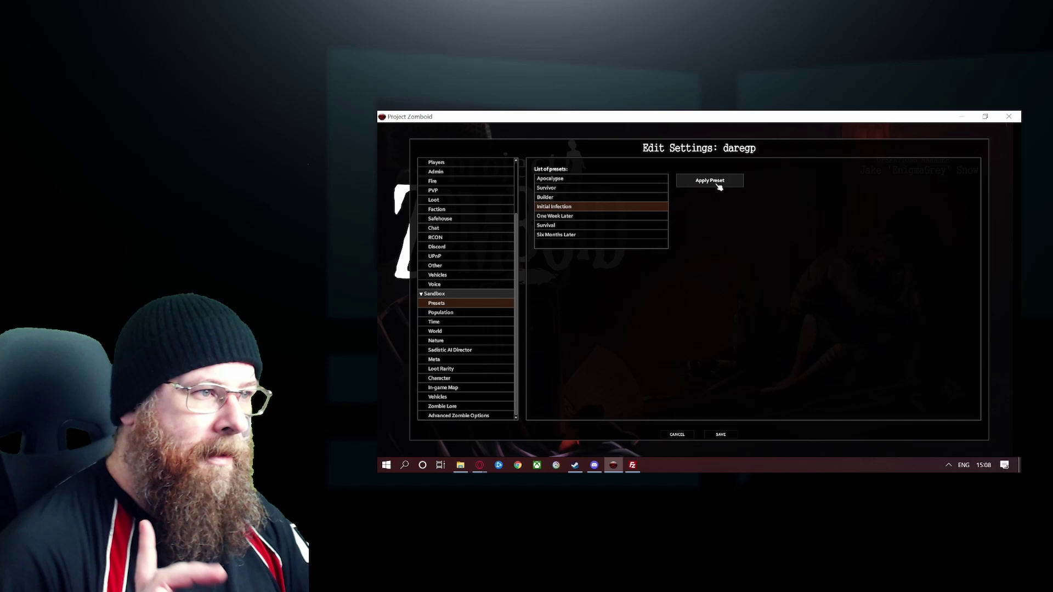
{"action": "left_click", "coordinate": [710, 181]}
{"action": "left_click", "coordinate": [441, 313]}
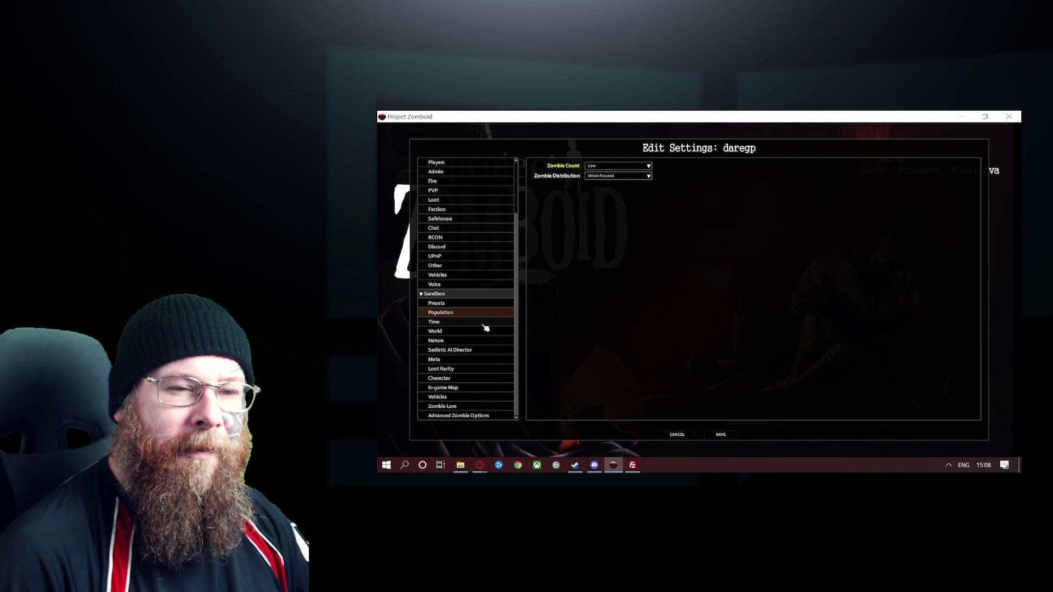
- Keep the daregp Population zombie count set to Low
{"action": "left_click", "coordinate": [434, 321]}
{"action": "left_click", "coordinate": [441, 313]}
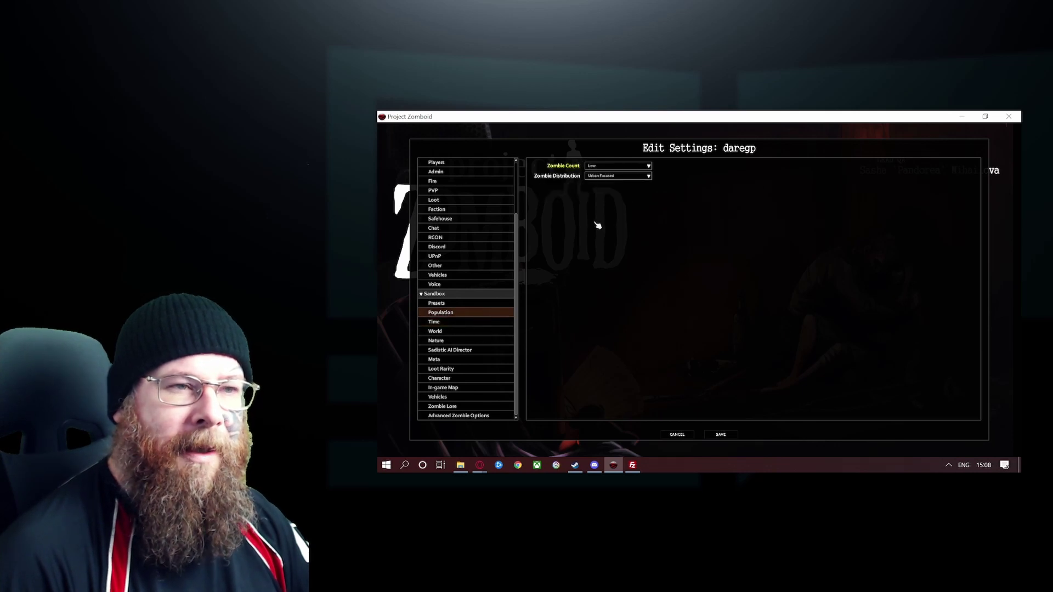
{"action": "left_click", "coordinate": [617, 166]}
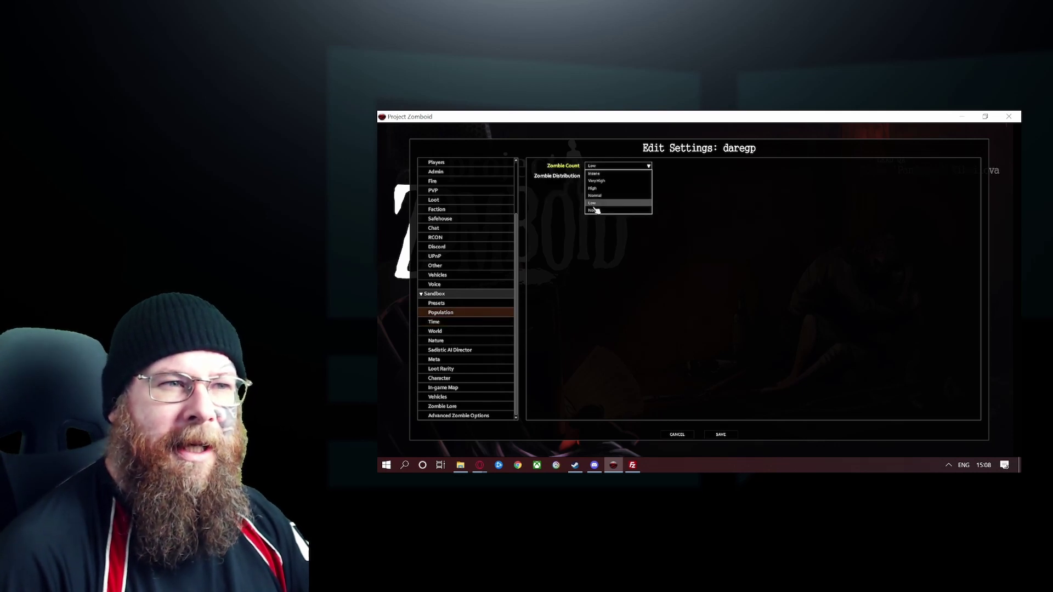
{"action": "left_click", "coordinate": [597, 208]}
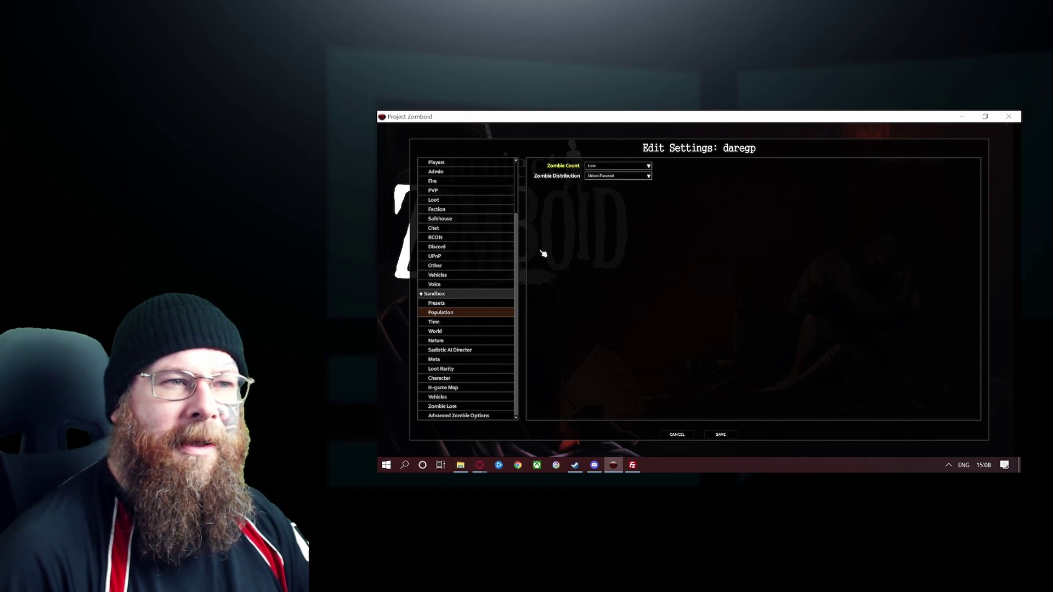
- Review the daregp Time, World and Nature sandbox settings
{"action": "left_click", "coordinate": [451, 322]}
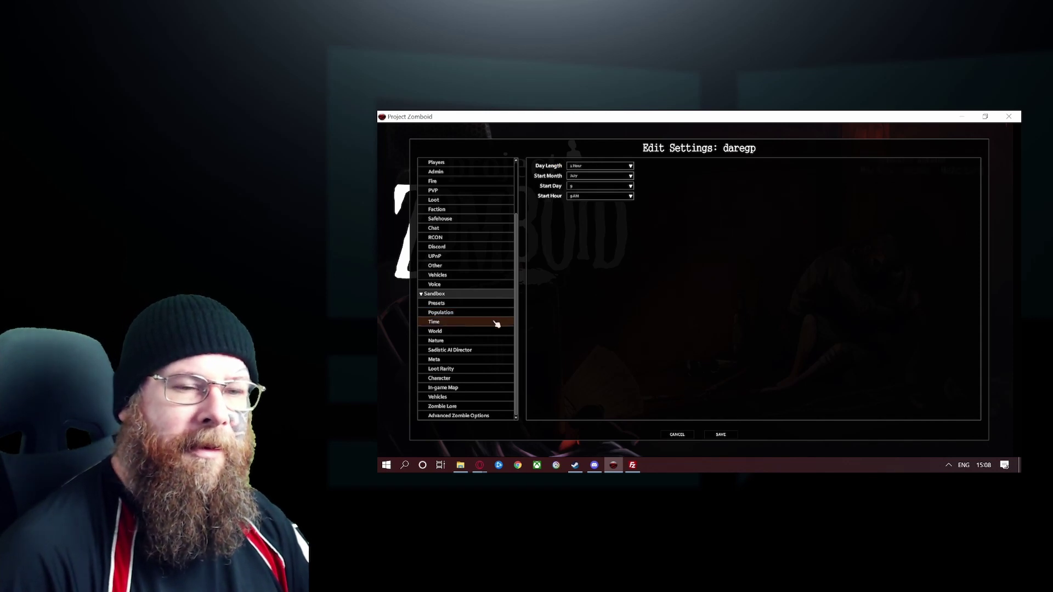
{"action": "left_click", "coordinate": [486, 331]}
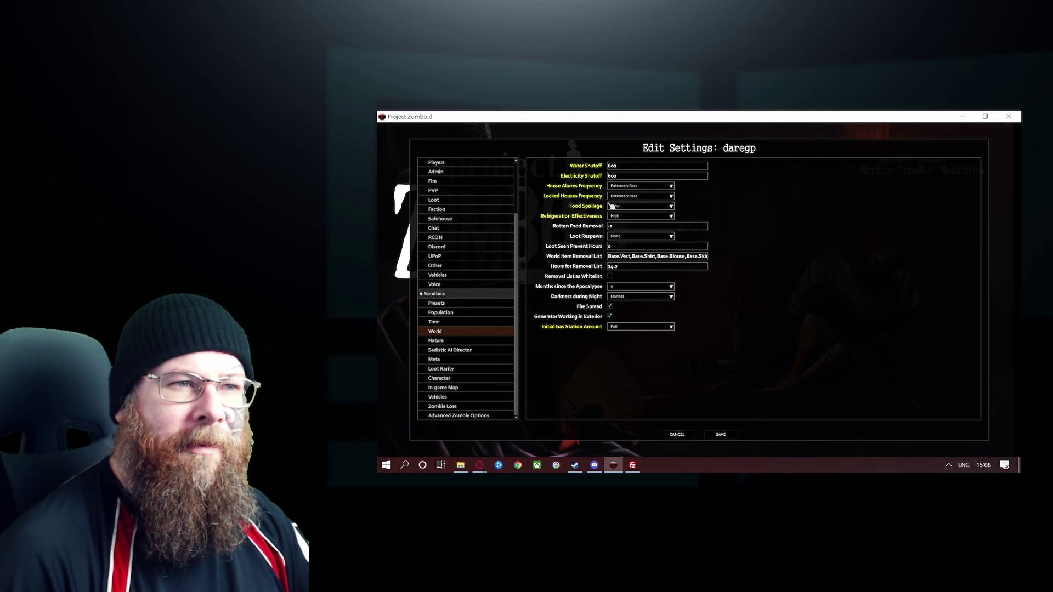
{"action": "left_click", "coordinate": [450, 343]}
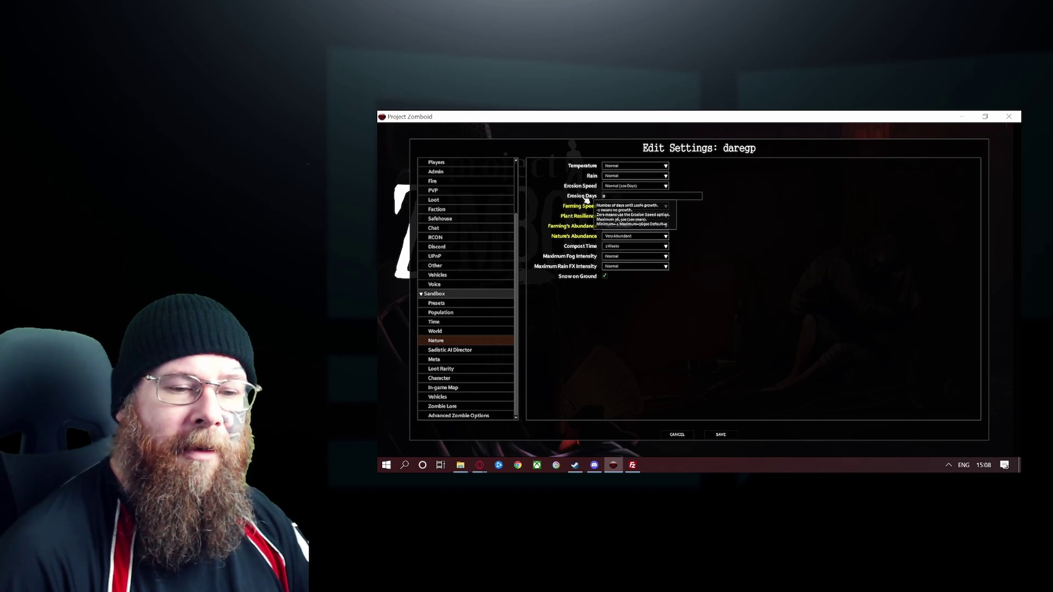
- Open the Custom Sandbox PZwiki page in Opera to check the start month table
{"action": "left_click", "coordinate": [516, 429]}
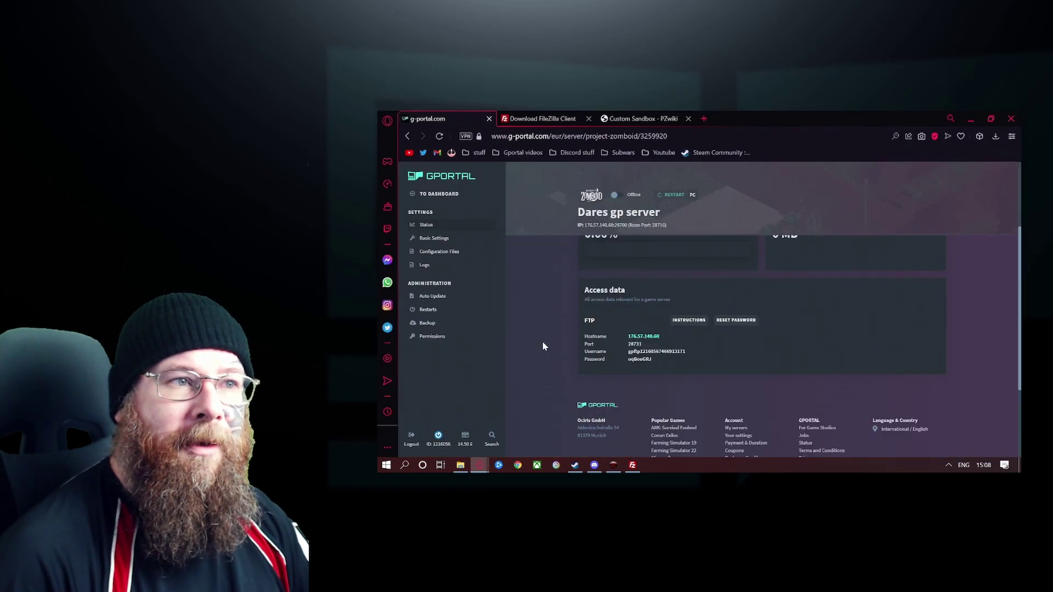
{"action": "left_click", "coordinate": [633, 119]}
{"action": "scroll", "coordinate": [613, 247], "scroll_direction": "up", "scroll_amount": 10}
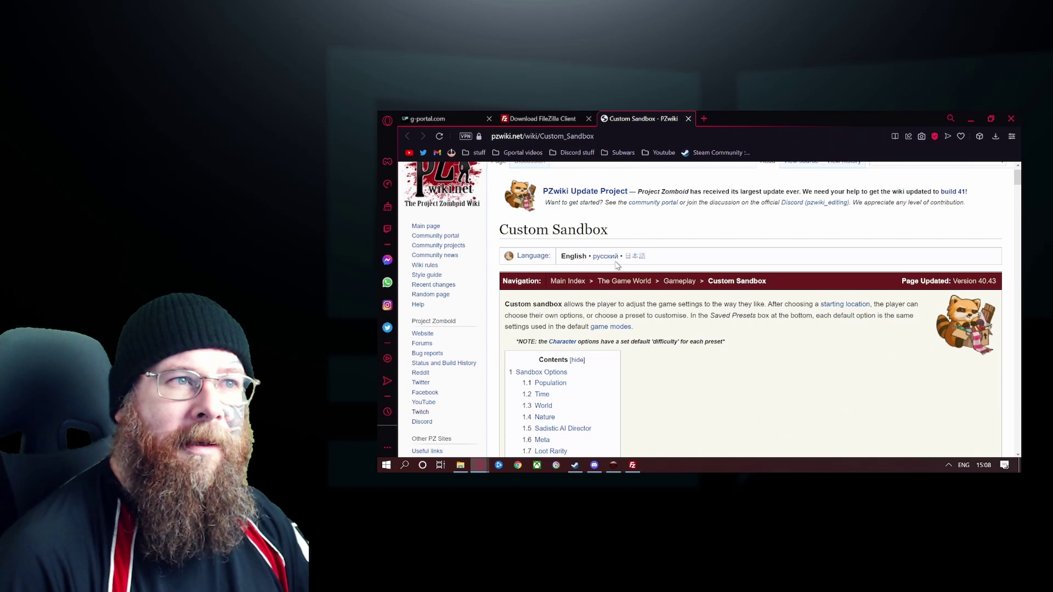
{"action": "scroll", "coordinate": [613, 272], "scroll_direction": "up", "scroll_amount": 5}
{"action": "scroll", "coordinate": [630, 308], "scroll_direction": "down", "scroll_amount": 5}
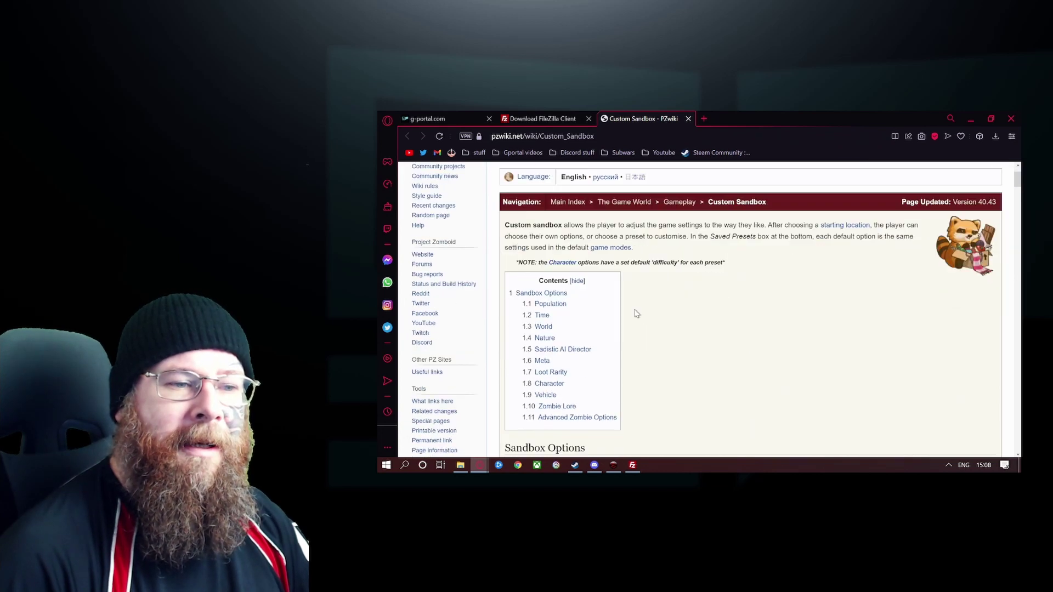
{"action": "scroll", "coordinate": [631, 307], "scroll_direction": "down", "scroll_amount": 8}
{"action": "scroll", "coordinate": [577, 268], "scroll_direction": "up", "scroll_amount": 1}
{"action": "scroll", "coordinate": [576, 267], "scroll_direction": "down", "scroll_amount": 4}
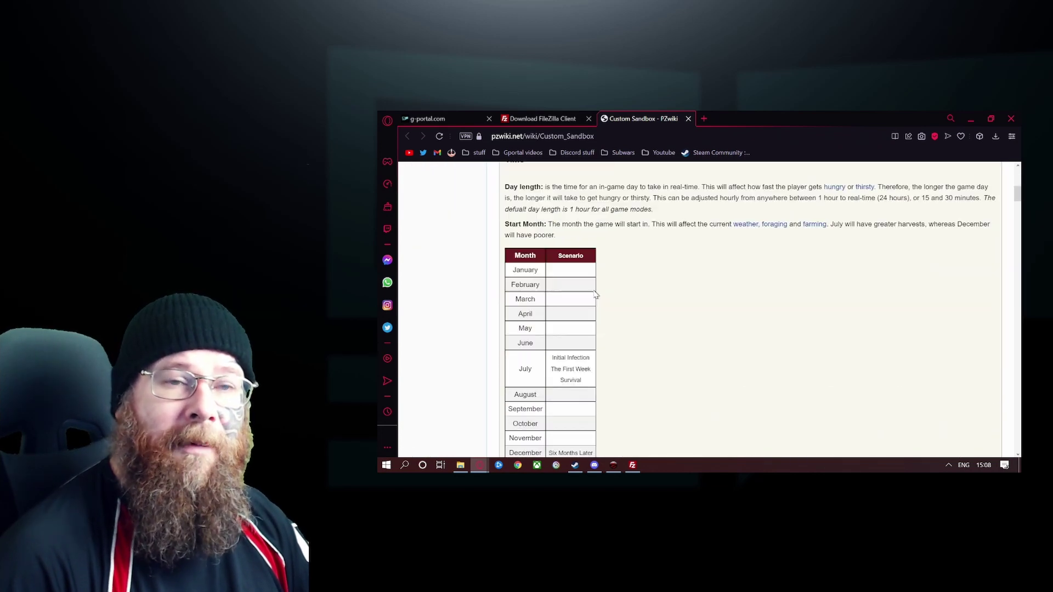
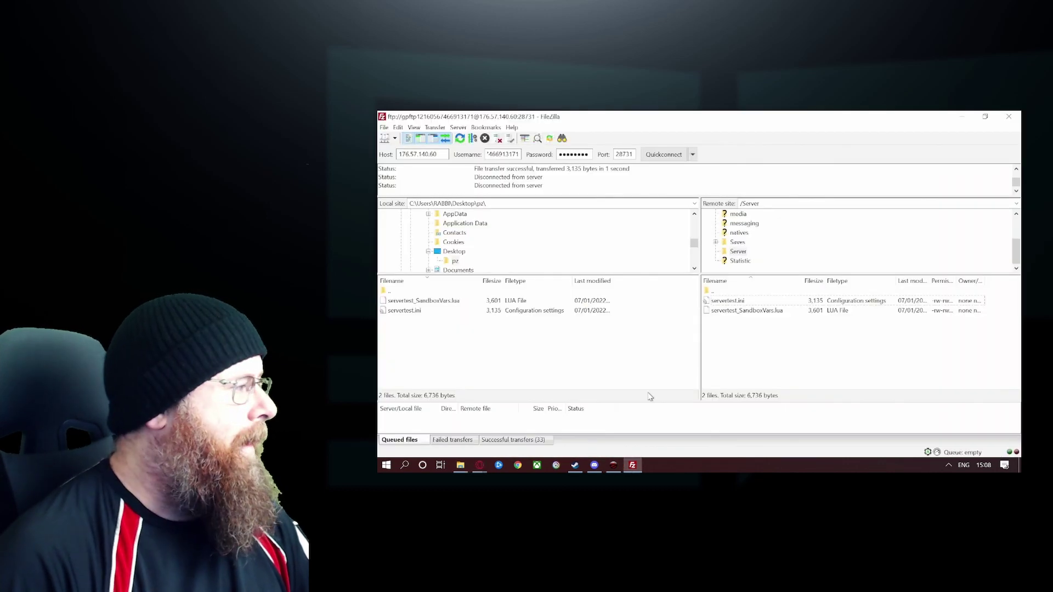
- Browse the Meta and Loot Rarity categories, then enable All Clothing Unlocked under Character
{"action": "left_click", "coordinate": [613, 466]}
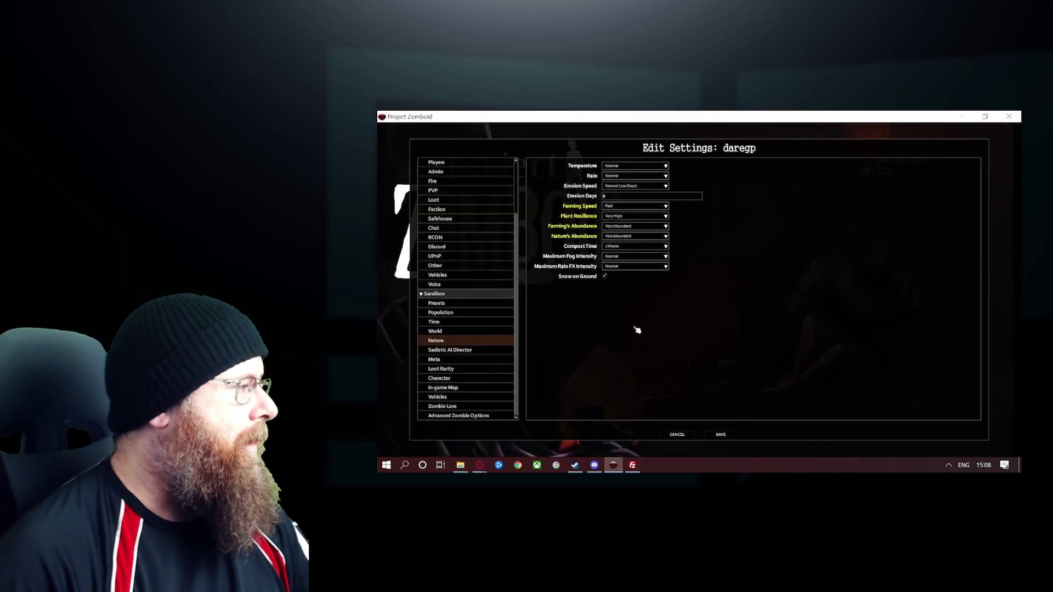
{"action": "left_click", "coordinate": [469, 352]}
{"action": "left_click", "coordinate": [444, 359]}
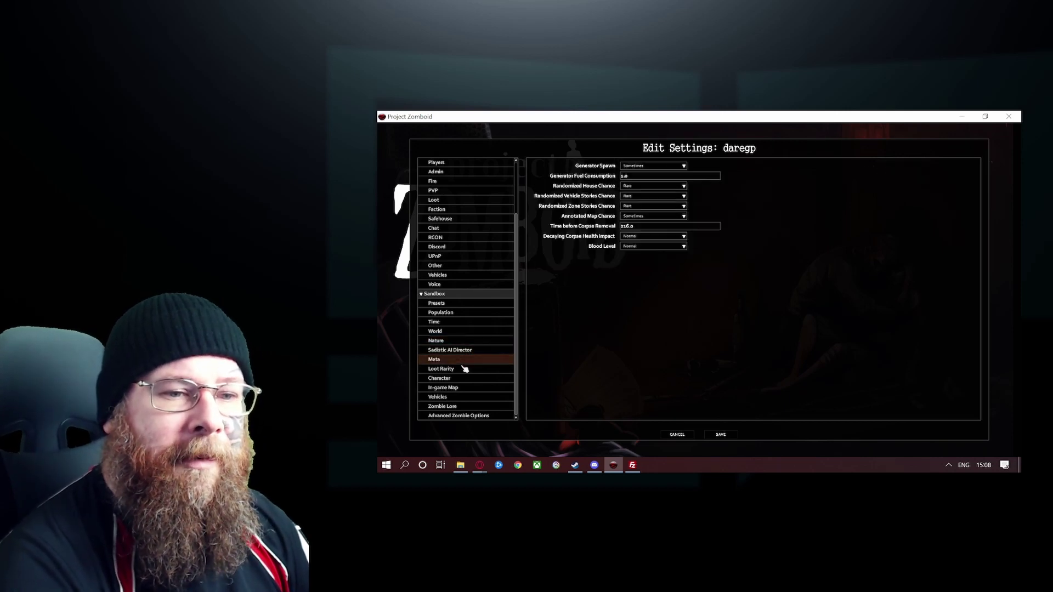
{"action": "left_click", "coordinate": [461, 370]}
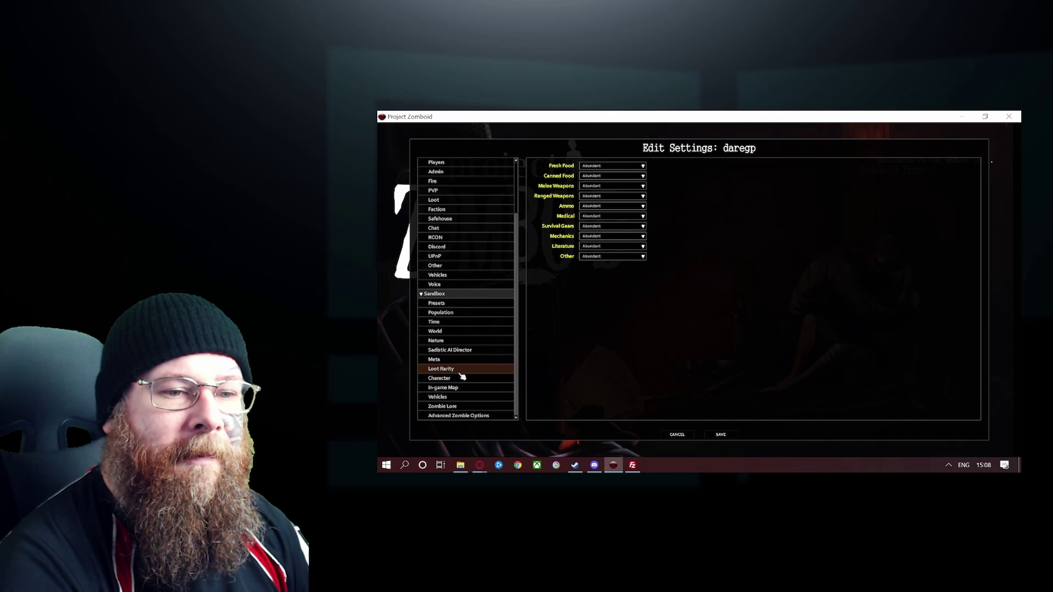
{"action": "left_click", "coordinate": [461, 378]}
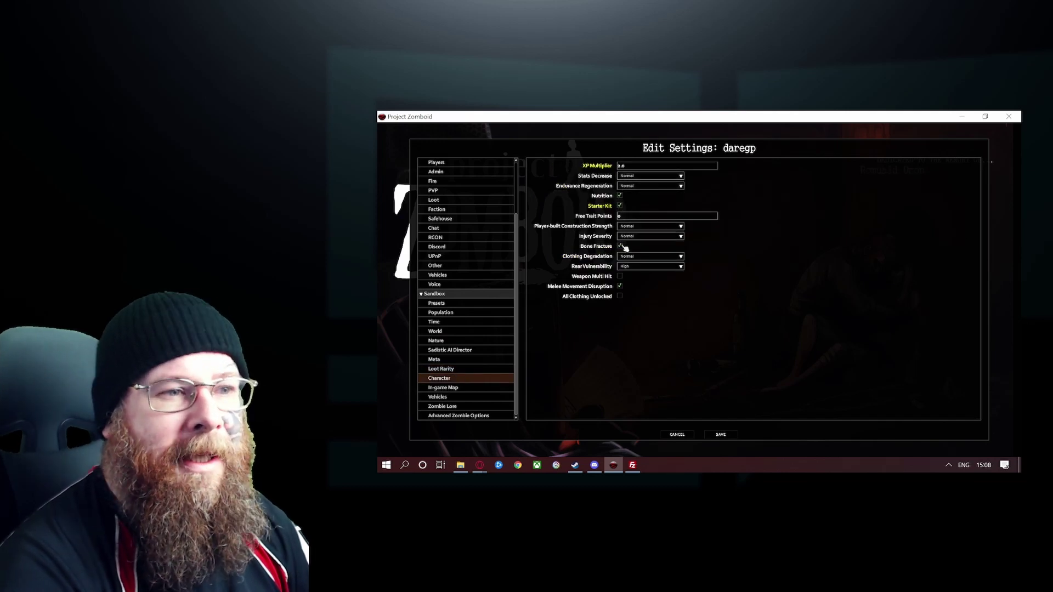
{"action": "left_click", "coordinate": [620, 297]}
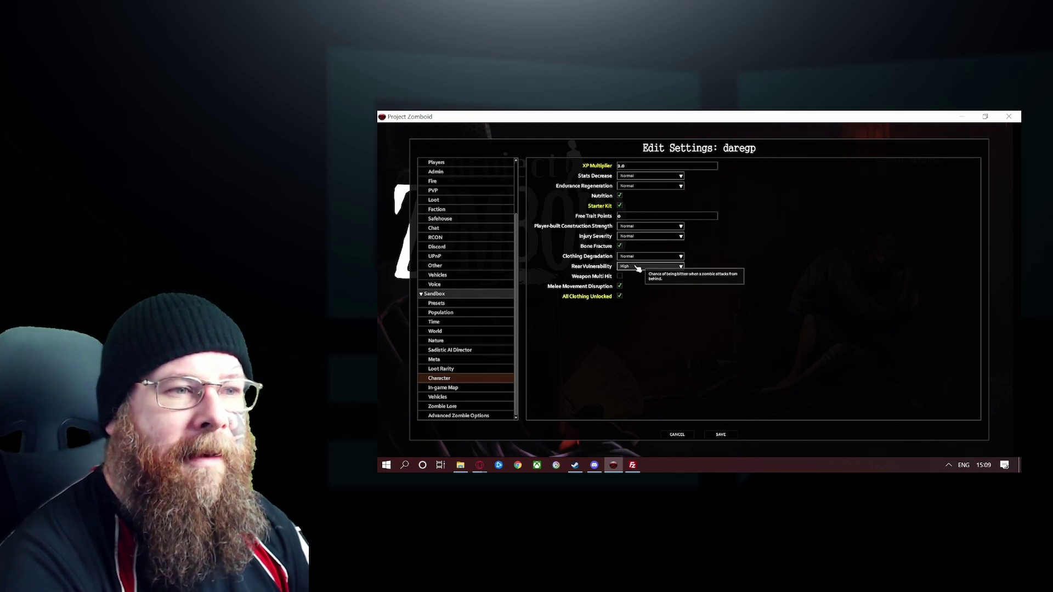
- Review the In-game Map, Vehicles, Zombie Lore and Advanced Zombie Options settings
{"action": "left_click", "coordinate": [446, 389]}
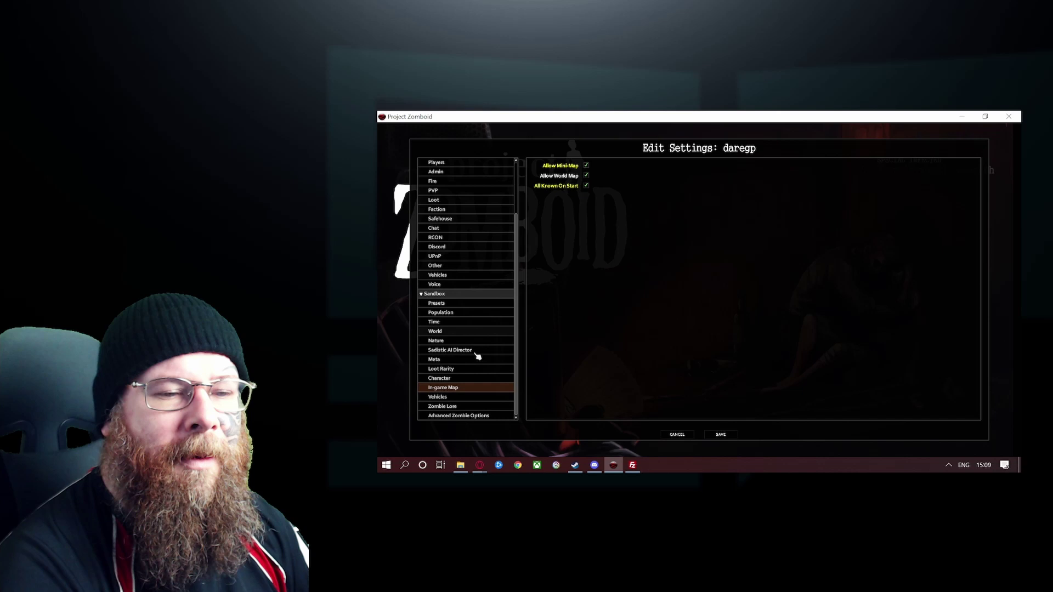
{"action": "left_click", "coordinate": [438, 397]}
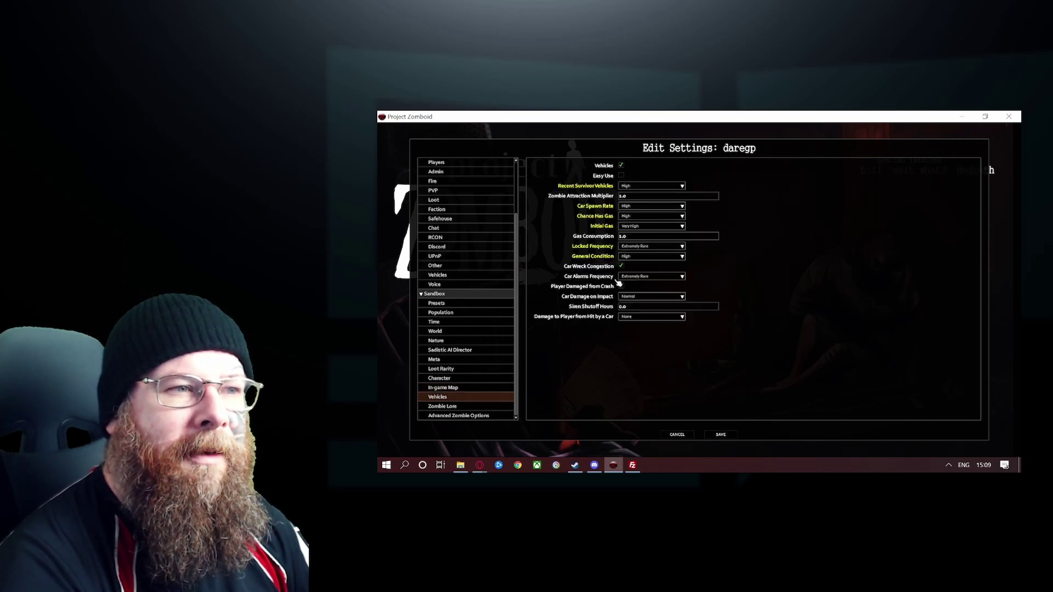
{"action": "left_click", "coordinate": [443, 407]}
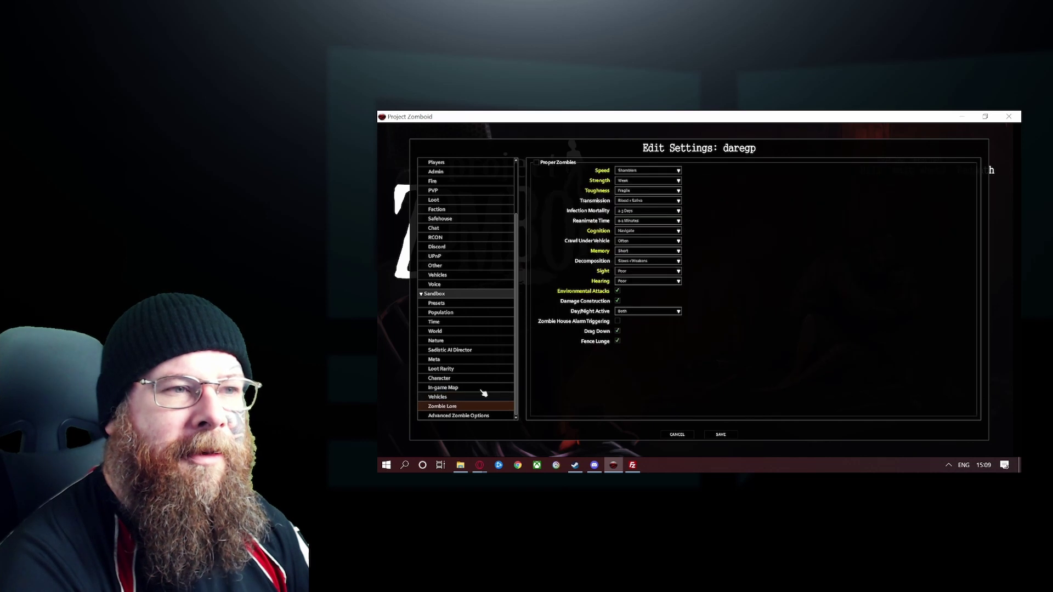
{"action": "left_click", "coordinate": [461, 415]}
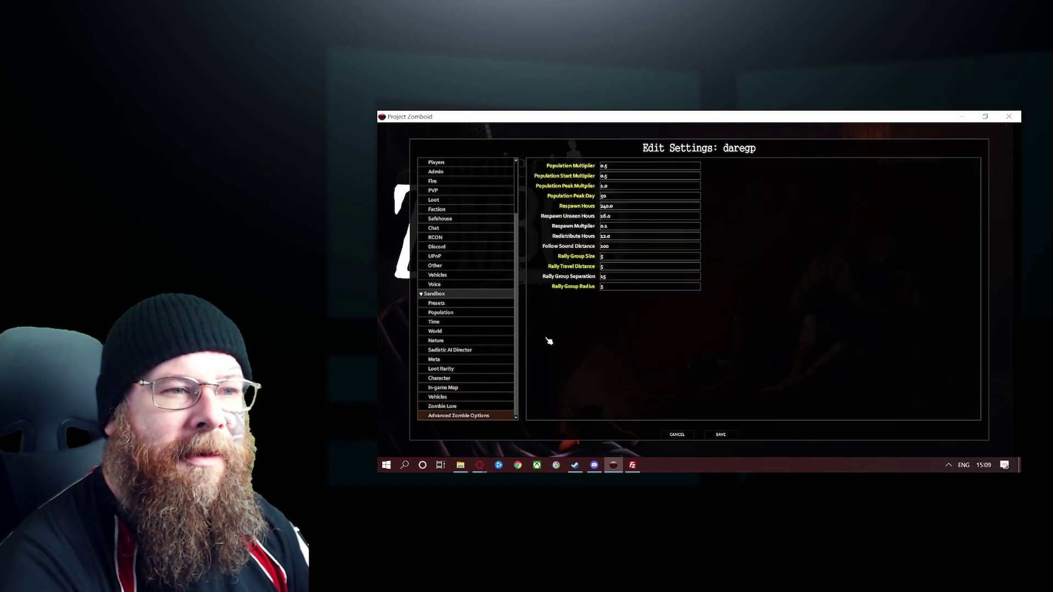
- Set Population Zombie Count to None, then back to Low, and save the daregp settings
{"action": "left_click", "coordinate": [441, 313]}
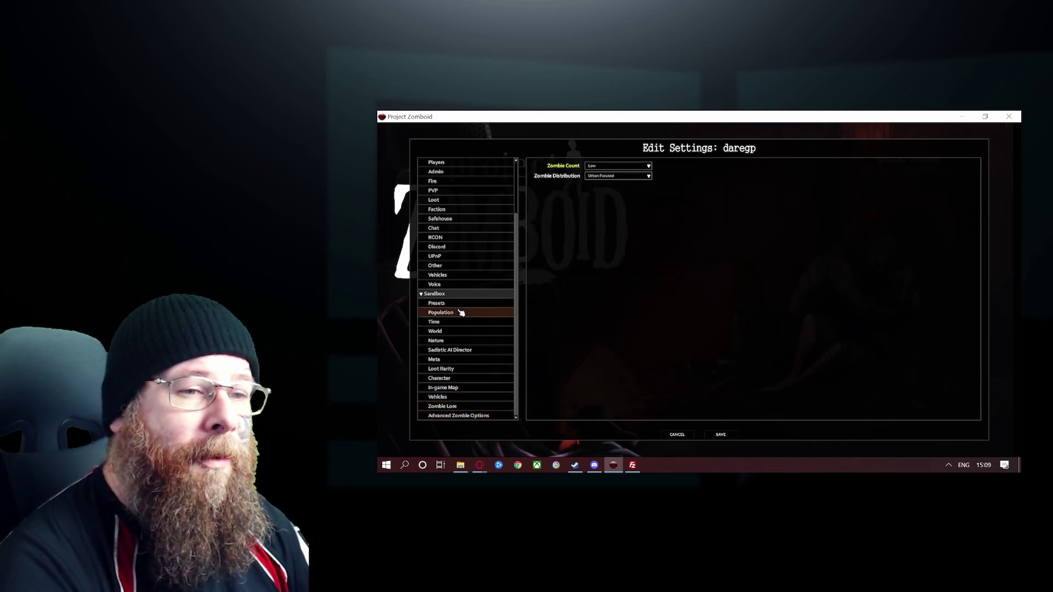
{"action": "left_click", "coordinate": [619, 165]}
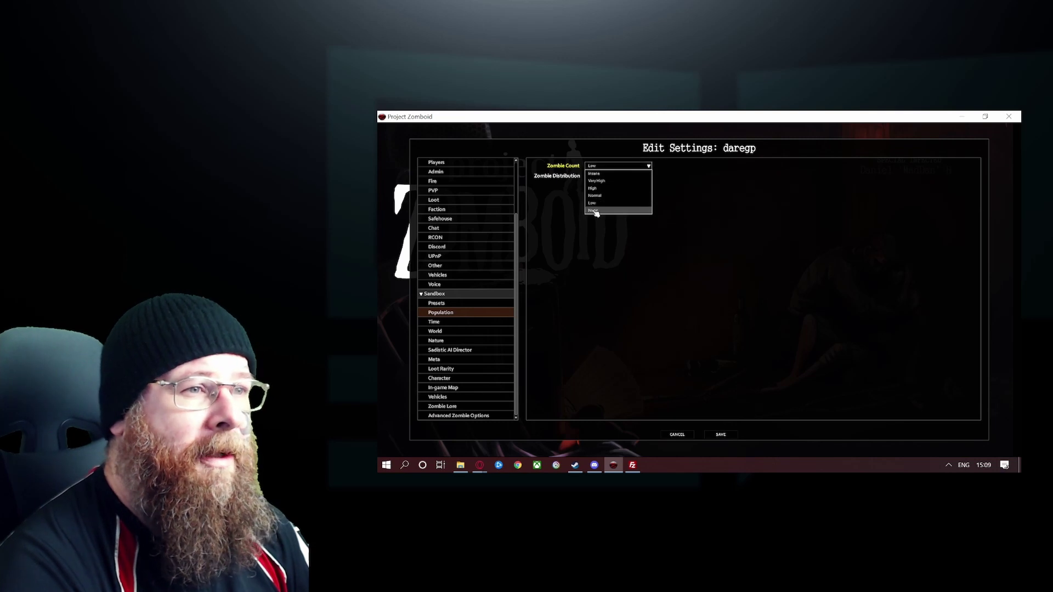
{"action": "left_click", "coordinate": [597, 211]}
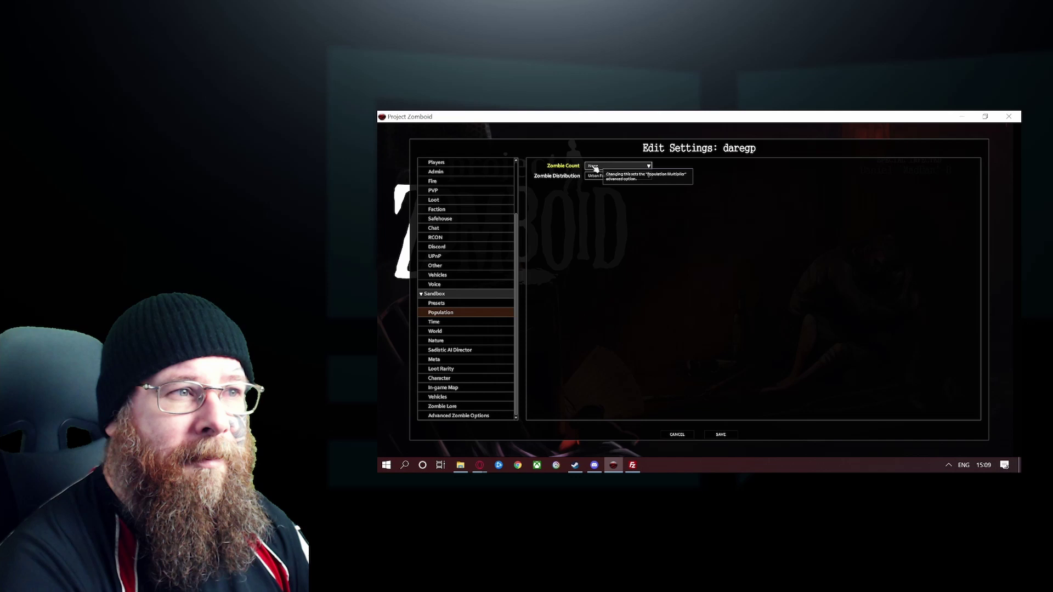
{"action": "left_click", "coordinate": [594, 168]}
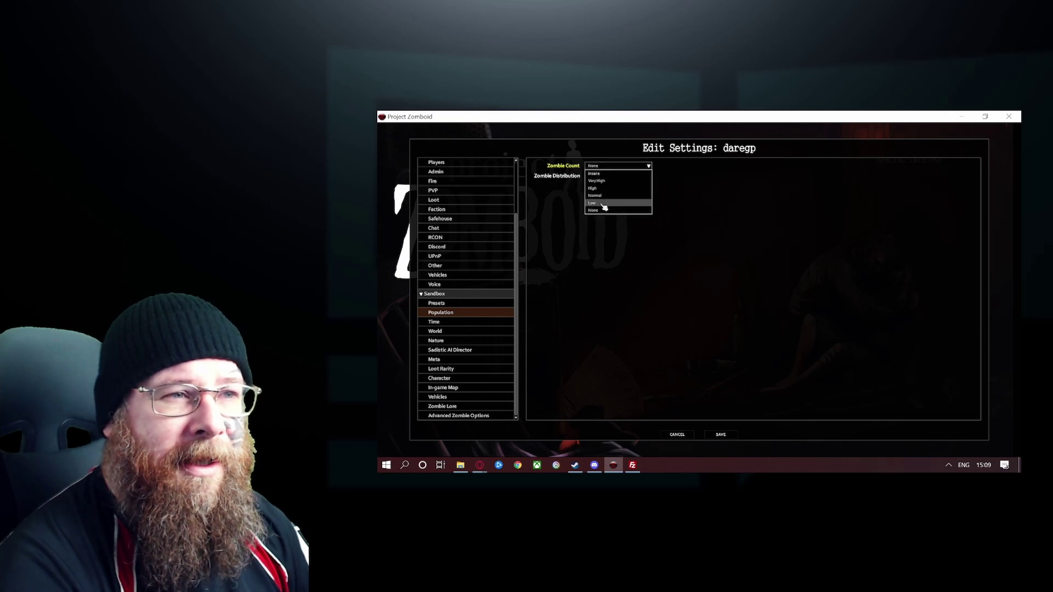
{"action": "left_click", "coordinate": [605, 203]}
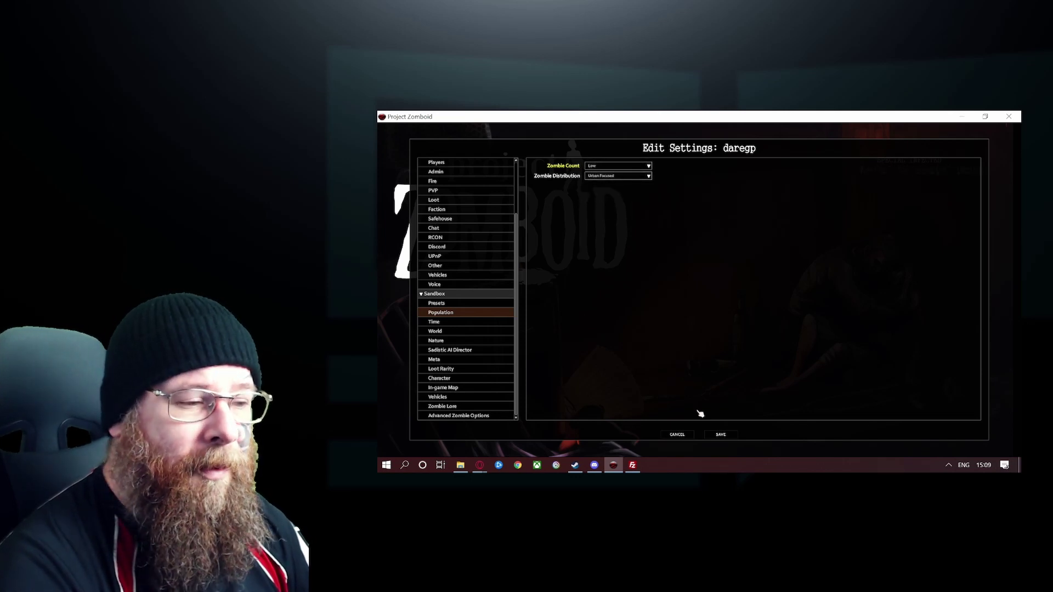
{"action": "left_click", "coordinate": [719, 436]}
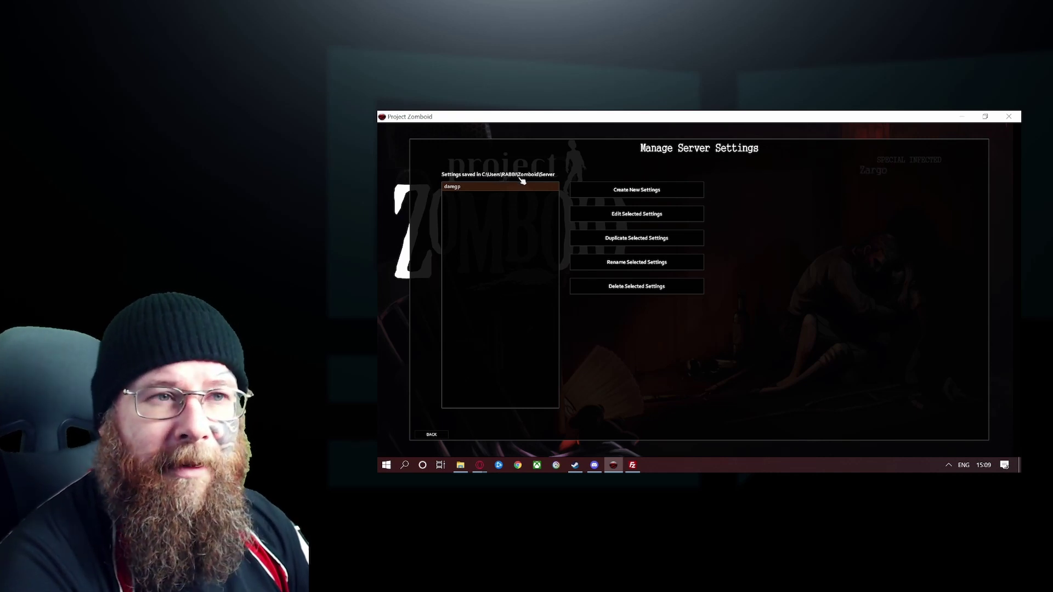
- Browse to C: > Users > user > Zomboid > Server, select daregp, then return to FileZilla
{"action": "left_click", "coordinate": [460, 466]}
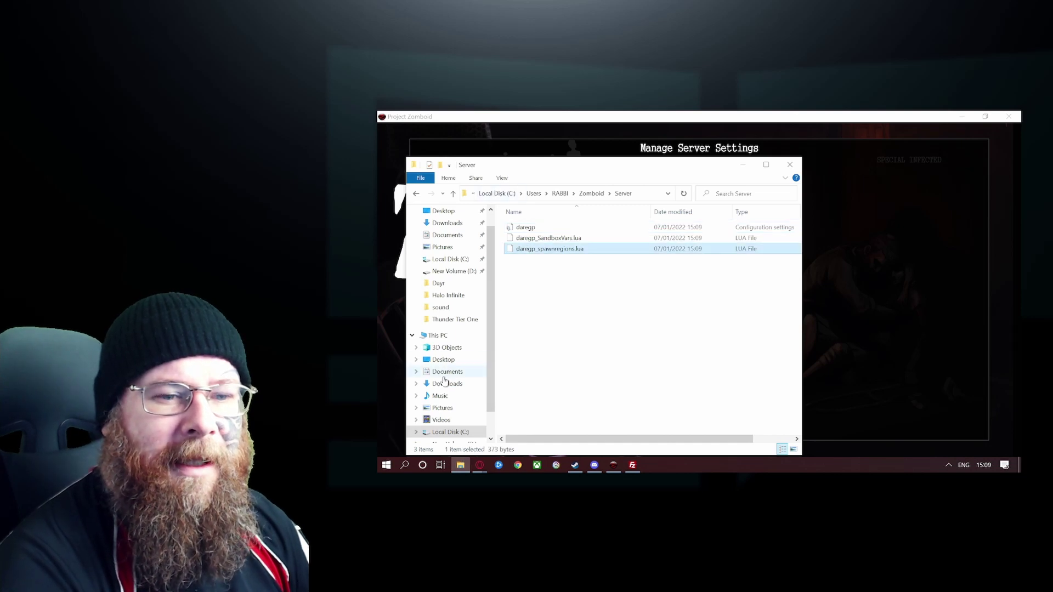
{"action": "left_click", "coordinate": [450, 259]}
{"action": "double_click", "coordinate": [524, 314]}
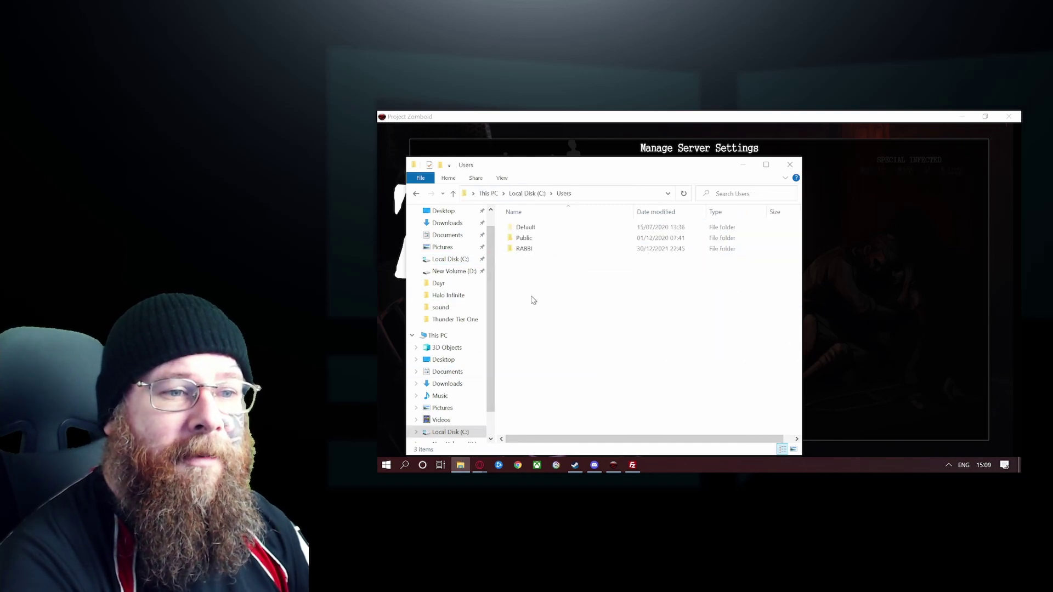
{"action": "double_click", "coordinate": [531, 249]}
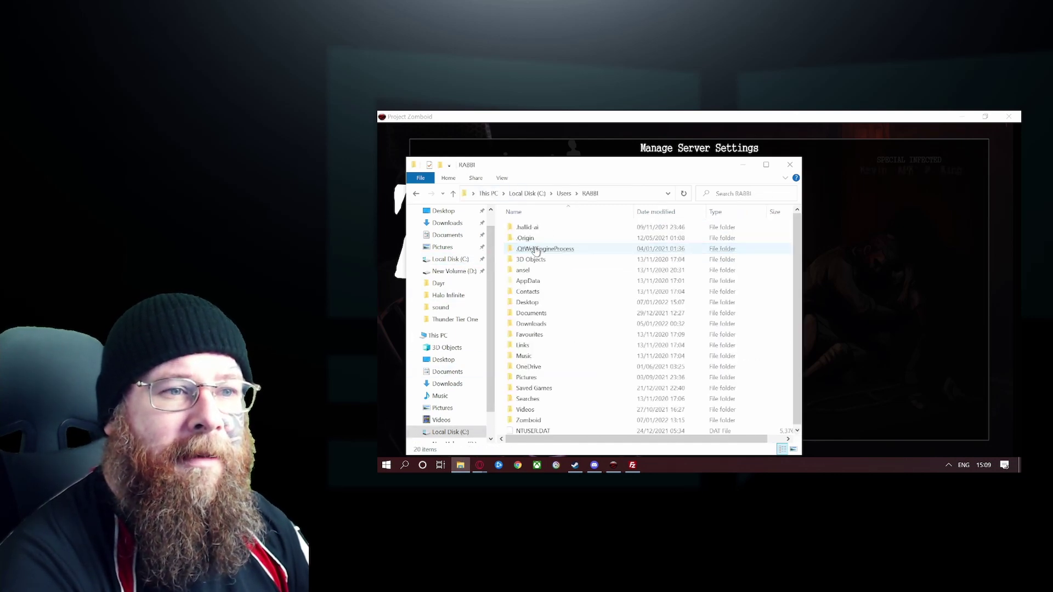
{"action": "double_click", "coordinate": [528, 420]}
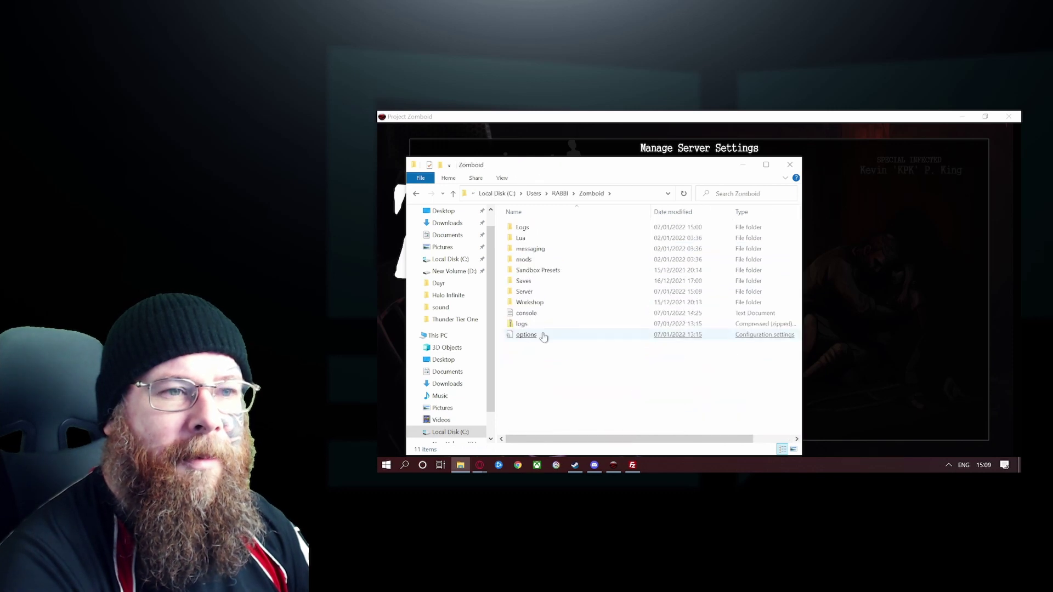
{"action": "double_click", "coordinate": [524, 292]}
{"action": "left_click", "coordinate": [526, 227]}
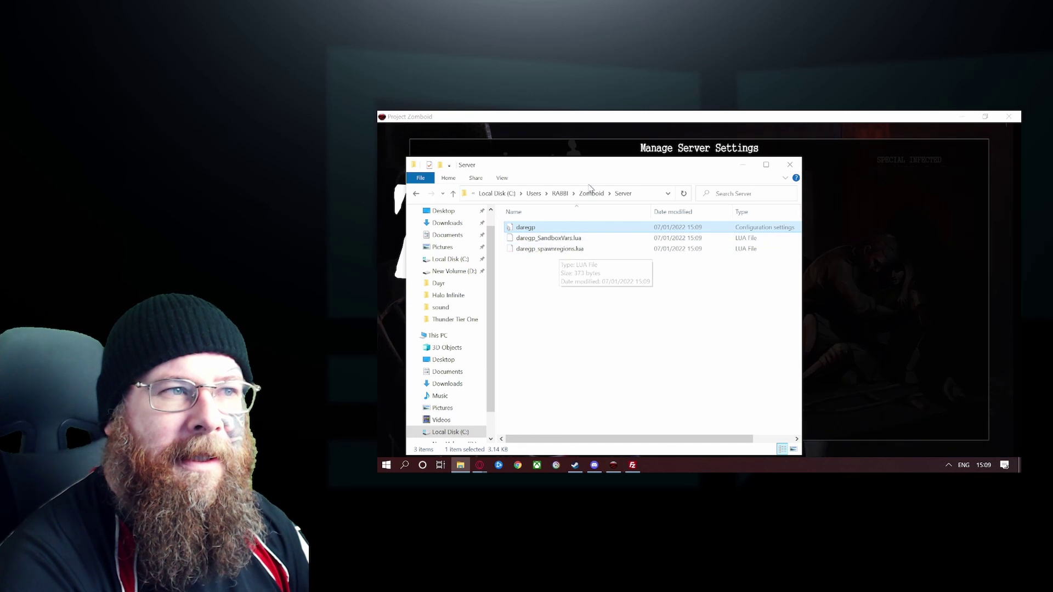
{"action": "key", "text": "alt+Tab"}
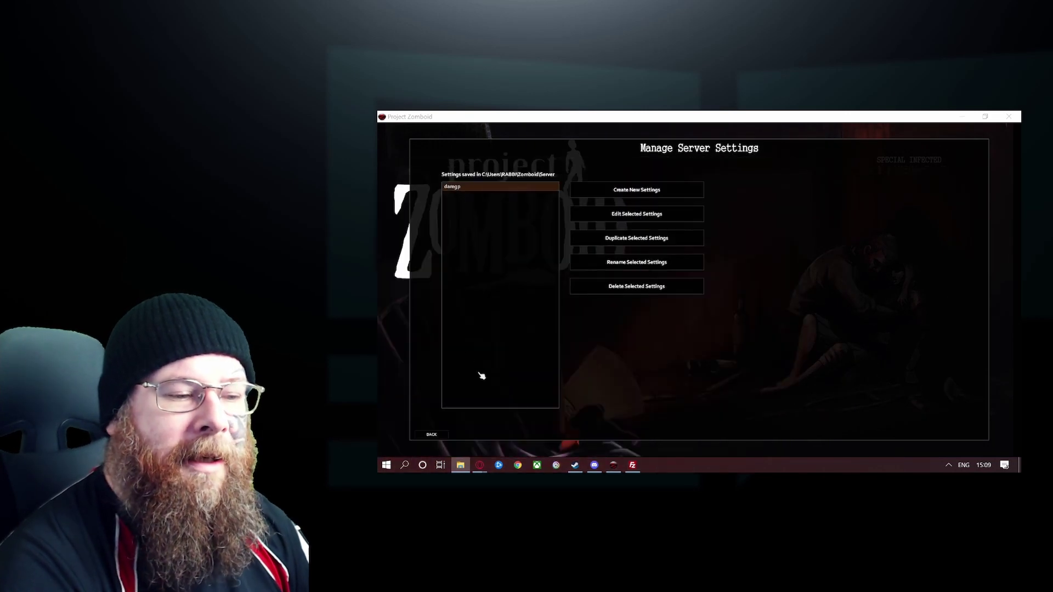
{"action": "left_click", "coordinate": [633, 465]}
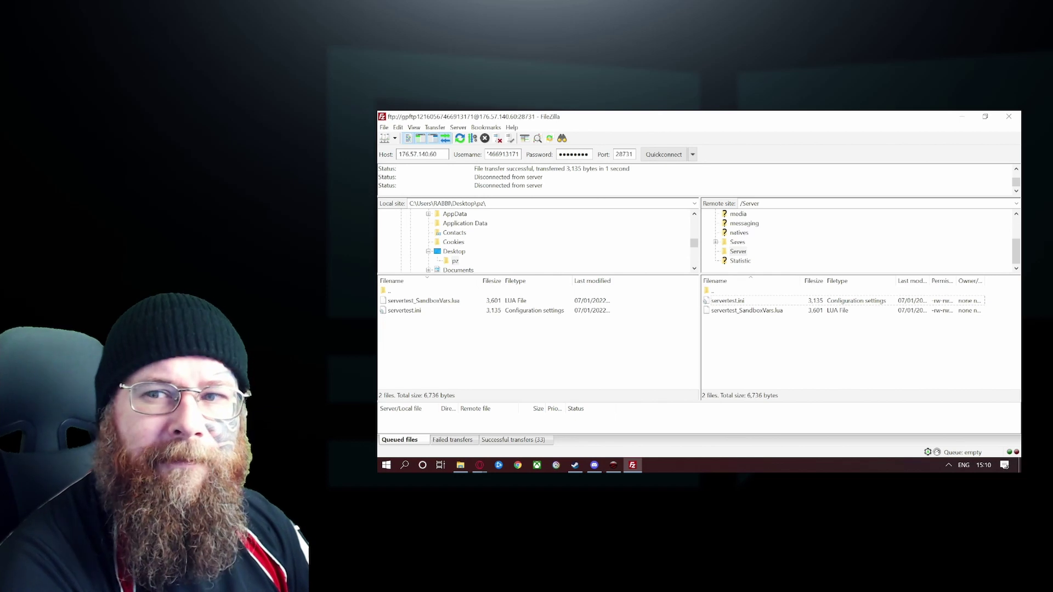
- Drag the selected daregp files from File Explorer into FileZilla's remote Server pane
{"action": "key", "text": "alt+Tab"}
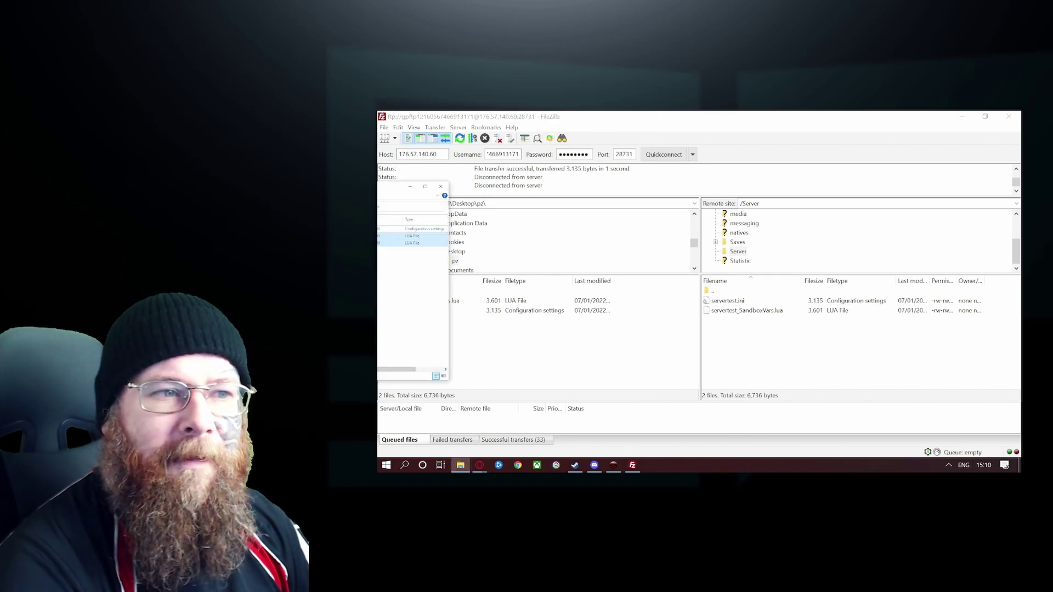
{"action": "left_click", "coordinate": [496, 265]}
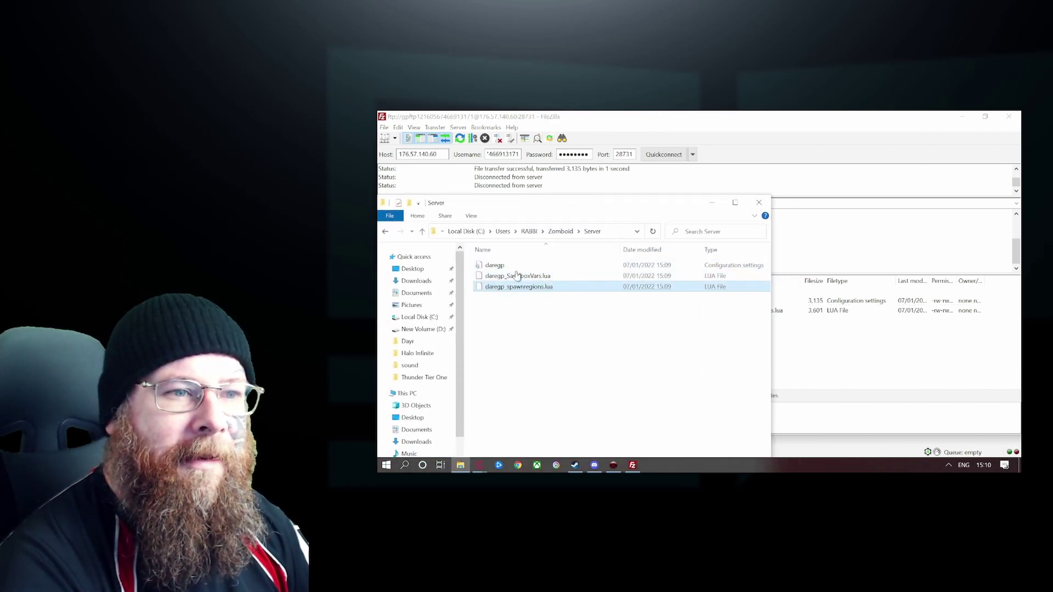
{"action": "key", "text": "super+Down"}
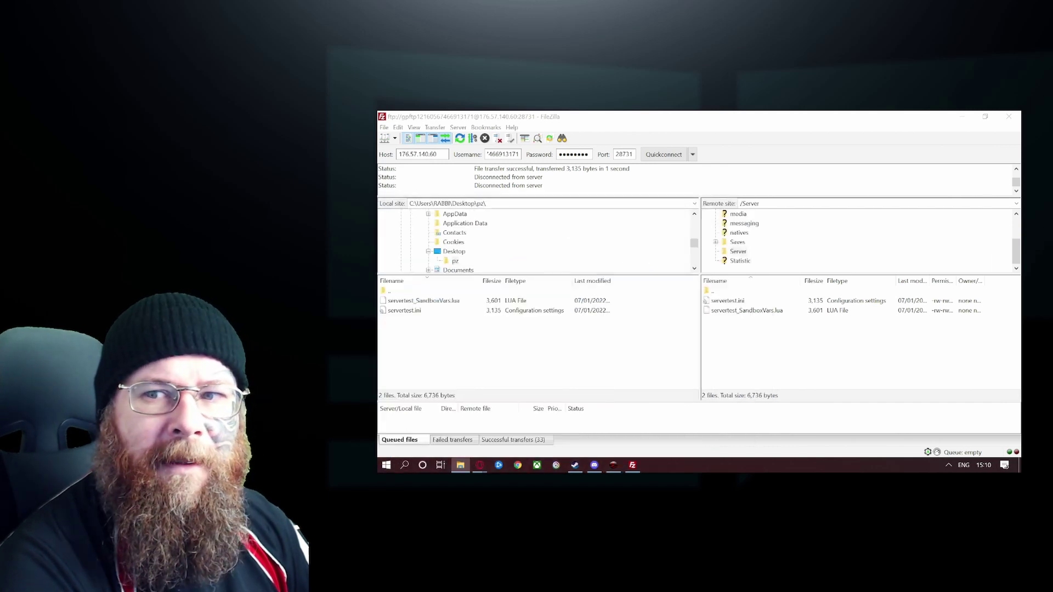
{"action": "mouse_move", "coordinate": [786, 325]}
{"action": "left_mouse_down"}
{"action": "mouse_move", "coordinate": [780, 345]}
{"action": "mouse_move", "coordinate": [736, 302]}
{"action": "left_mouse_up"}
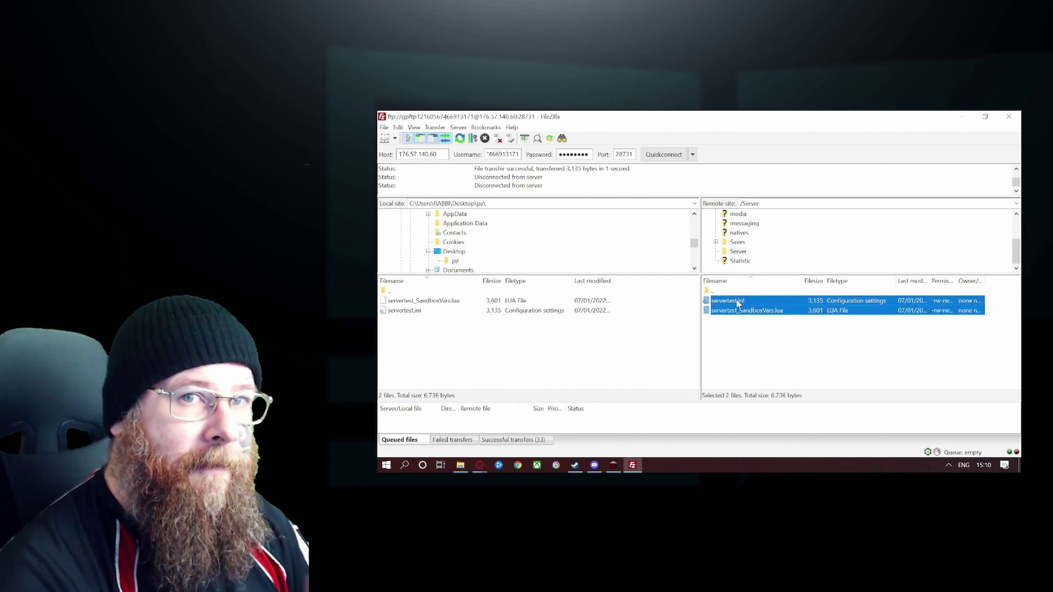
- Delete the two old servertest files remotely and upload the three daregp files
{"action": "right_click", "coordinate": [739, 304]}
{"action": "left_click", "coordinate": [761, 384]}
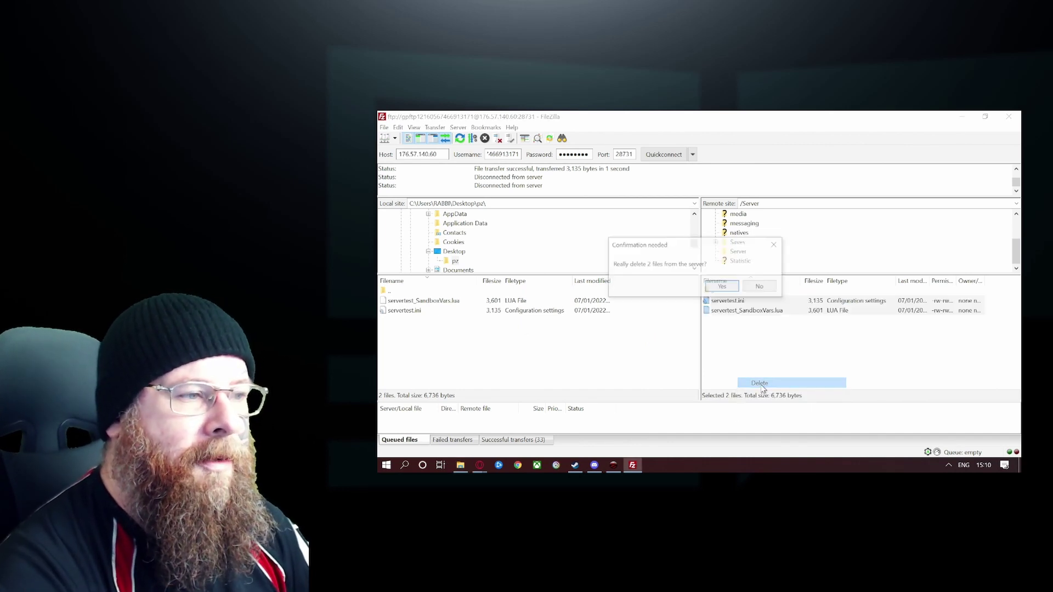
{"action": "left_click", "coordinate": [733, 298]}
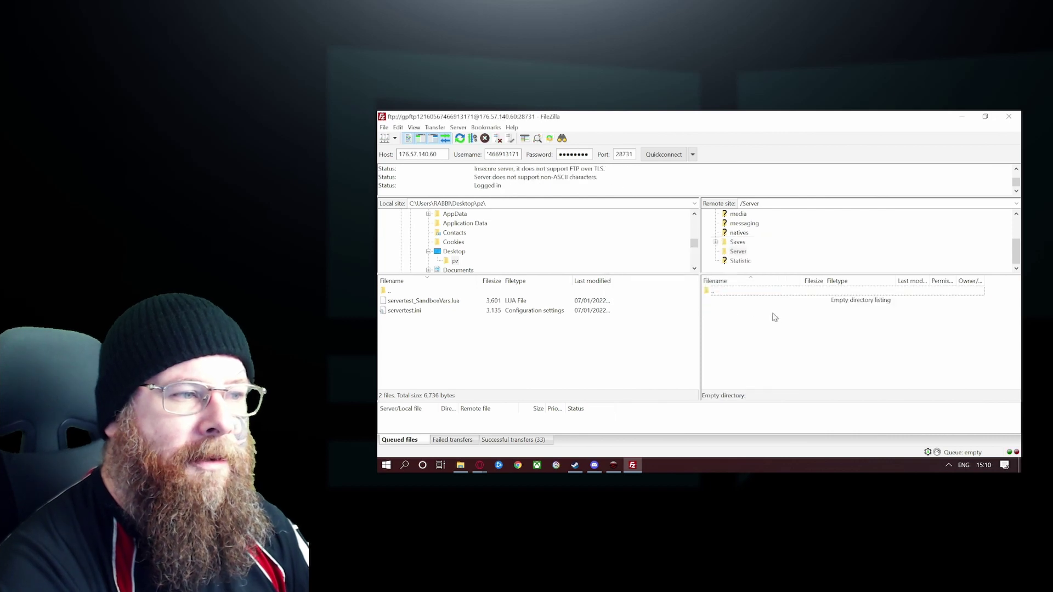
{"action": "key", "text": "alt+Tab"}
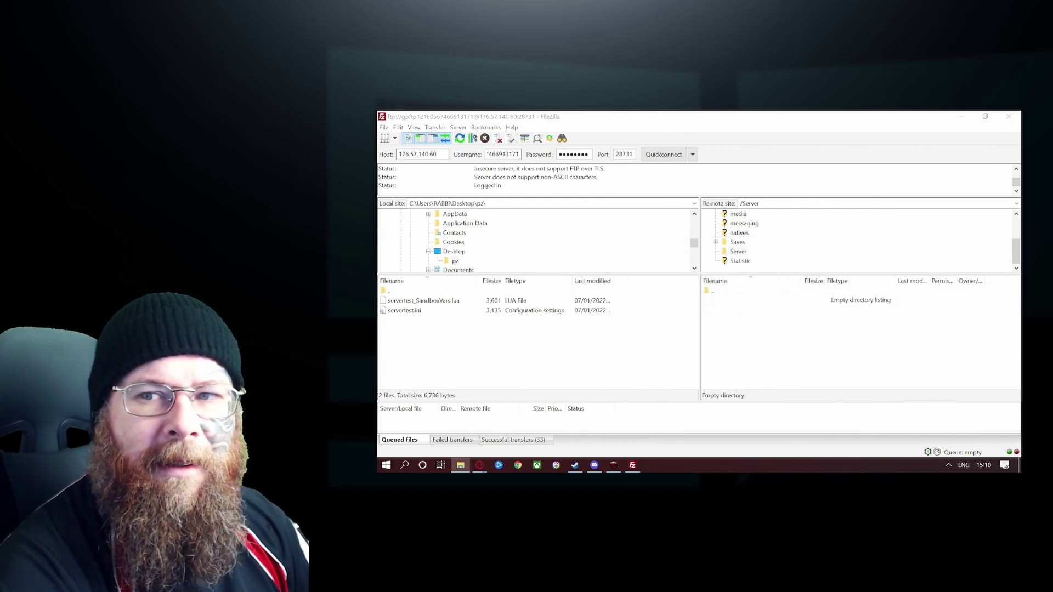
{"action": "left_click_drag", "start_coordinate": [494, 296], "coordinate": [757, 313]}
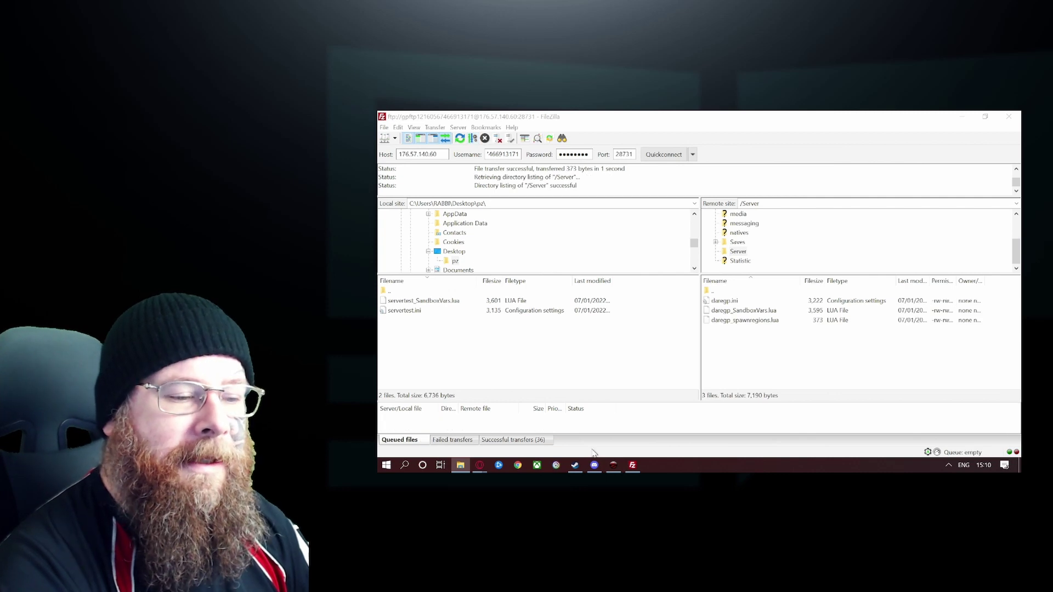
{"action": "mouse_move", "coordinate": [479, 465]}
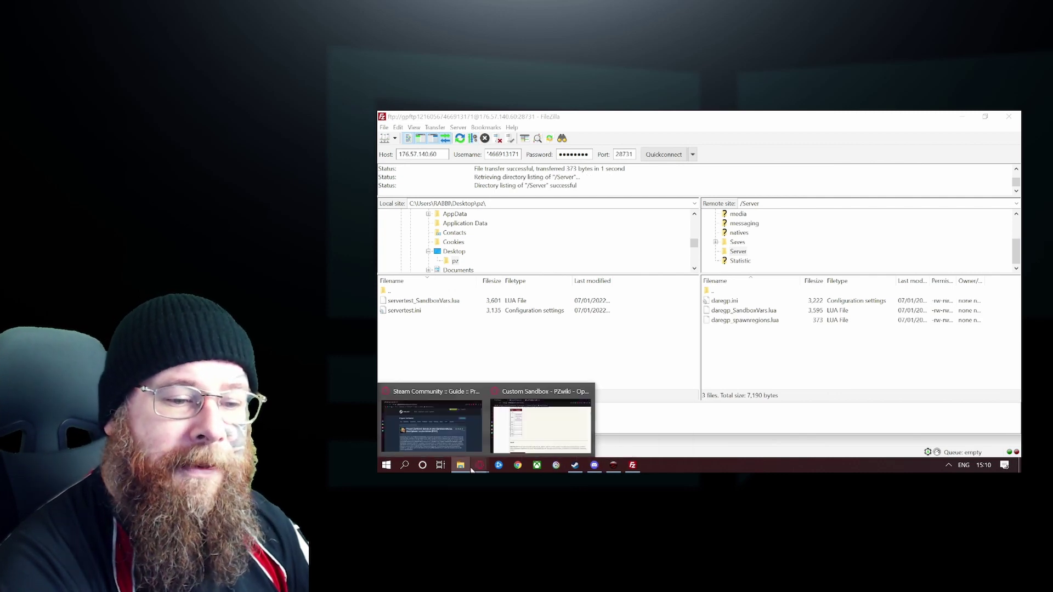
- Restart the server from the G-Portal dashboard and copy its title 'Dares gp server'
{"action": "left_click", "coordinate": [542, 424]}
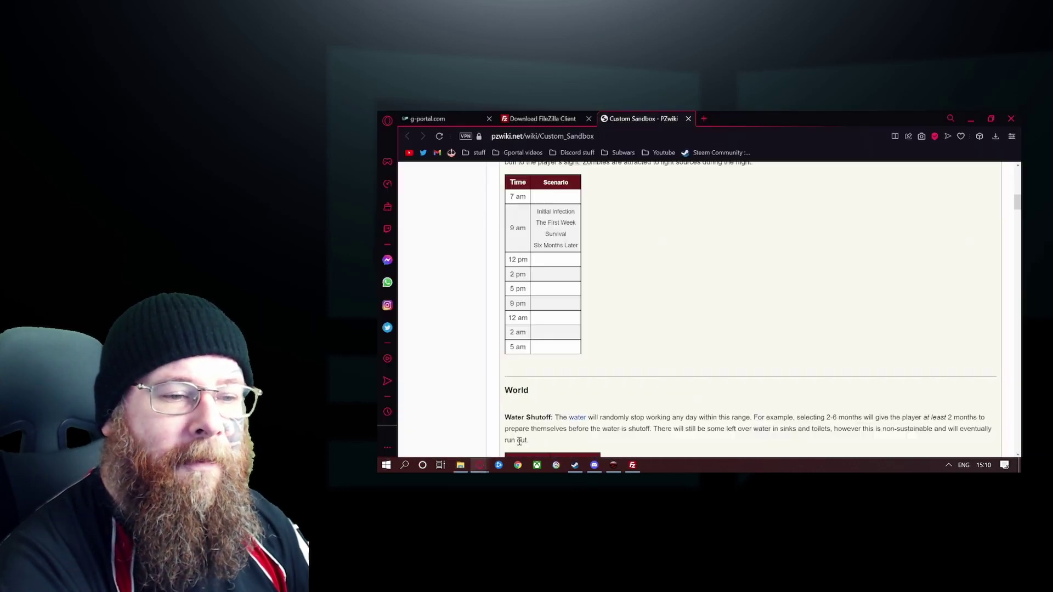
{"action": "left_click", "coordinate": [467, 115]}
{"action": "left_click", "coordinate": [620, 197]}
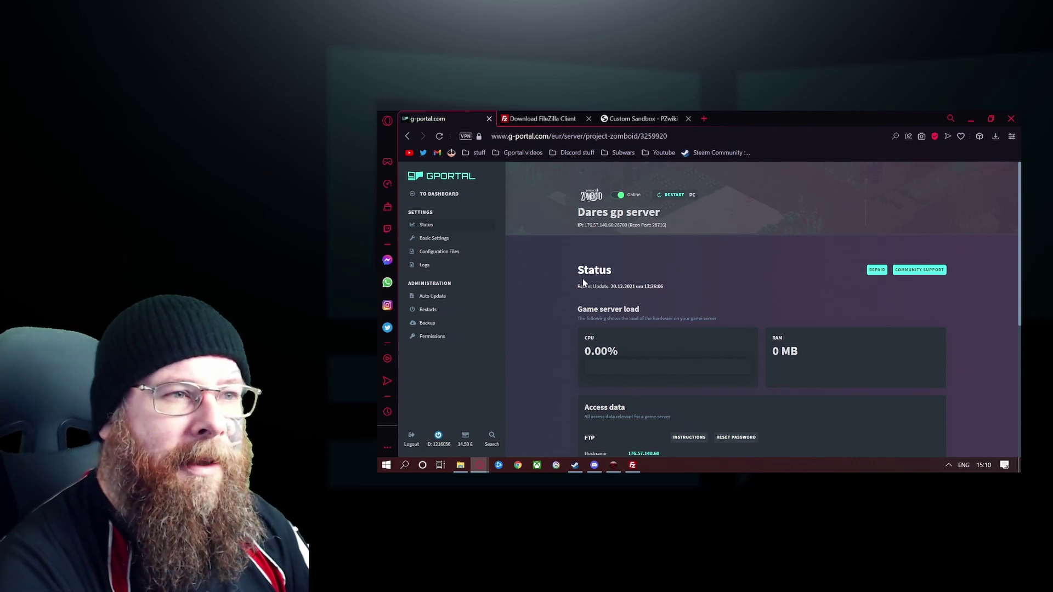
{"action": "left_click_drag", "start_coordinate": [660, 212], "coordinate": [579, 212]}
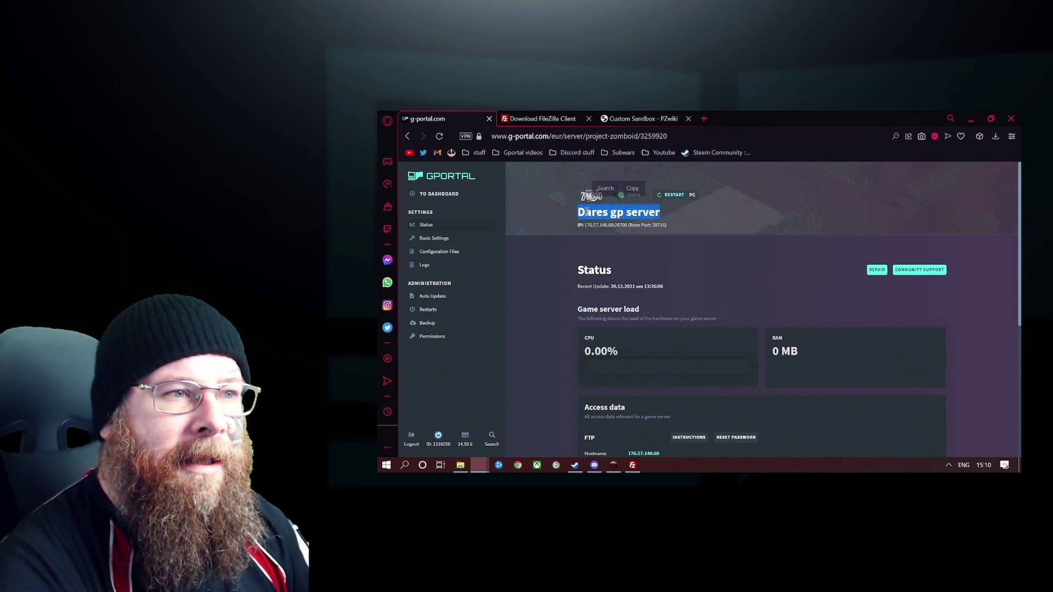
{"action": "right_click", "coordinate": [587, 214]}
{"action": "left_click", "coordinate": [612, 250]}
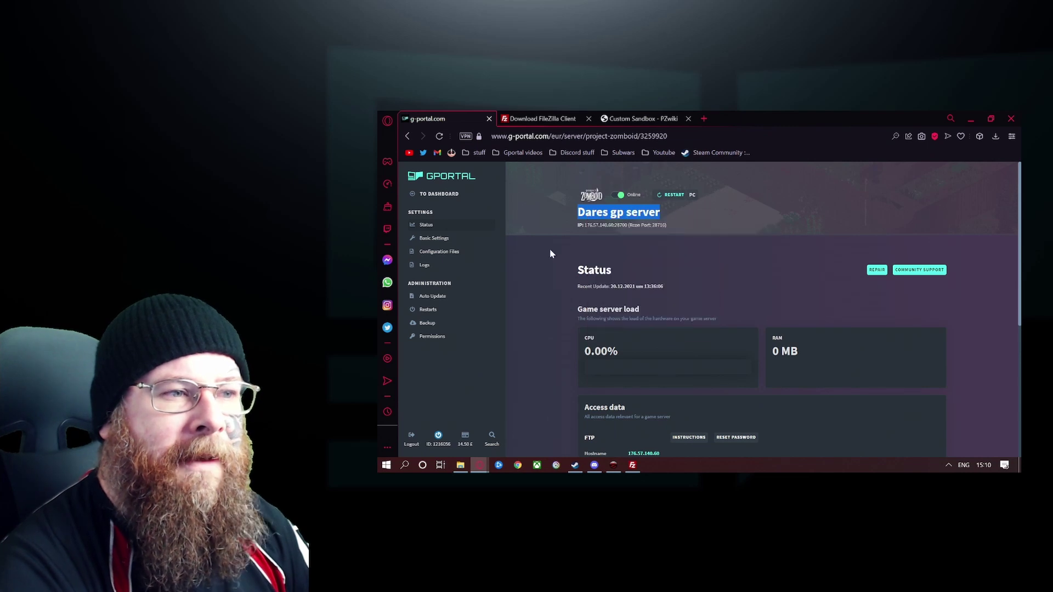
- On Basic Settings, stop the server and select the default public name 'My PZ Server'
{"action": "left_click", "coordinate": [433, 238]}
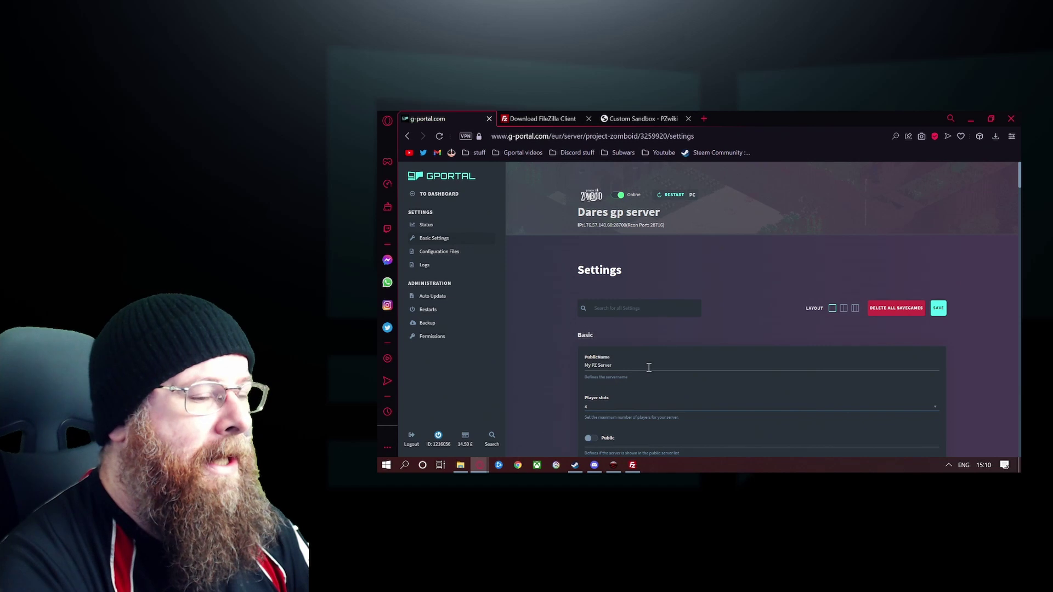
{"action": "scroll", "coordinate": [649, 367], "scroll_direction": "down", "scroll_amount": 3}
{"action": "scroll", "coordinate": [642, 355], "scroll_direction": "up", "scroll_amount": 3}
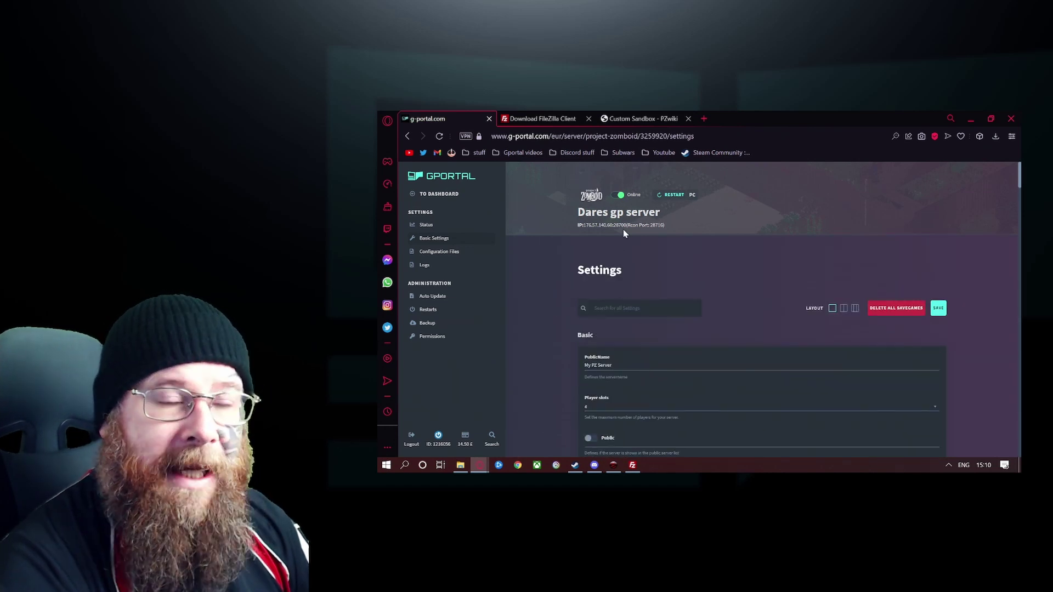
{"action": "left_click", "coordinate": [618, 197]}
{"action": "scroll", "coordinate": [565, 281], "scroll_direction": "down", "scroll_amount": 3}
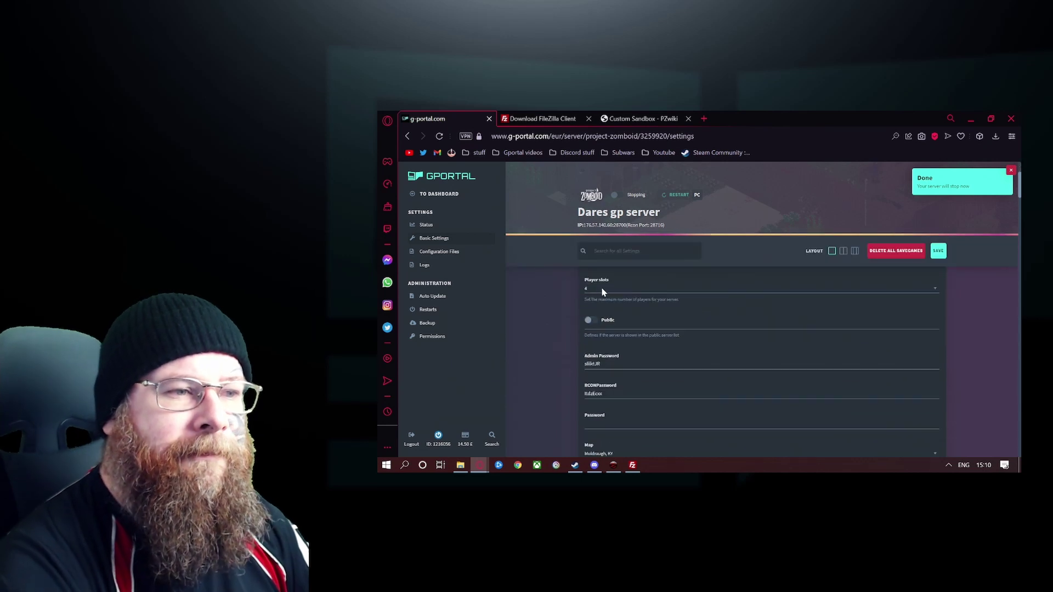
{"action": "scroll", "coordinate": [592, 297], "scroll_direction": "up", "scroll_amount": 3}
{"action": "left_click_drag", "start_coordinate": [613, 365], "coordinate": [583, 370]}
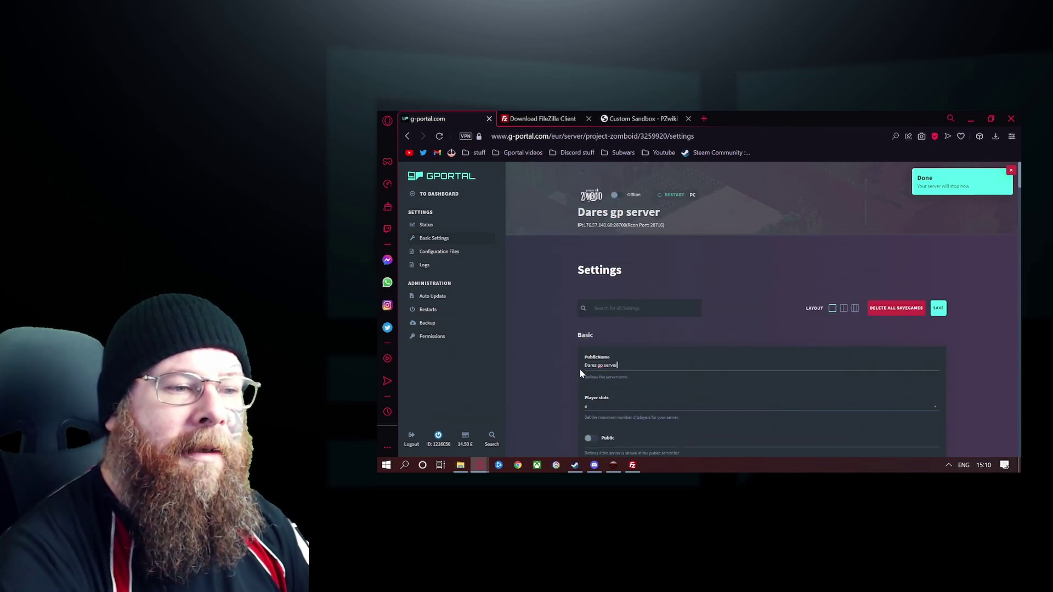
{"action": "scroll", "coordinate": [582, 386], "scroll_direction": "down", "scroll_amount": 2}
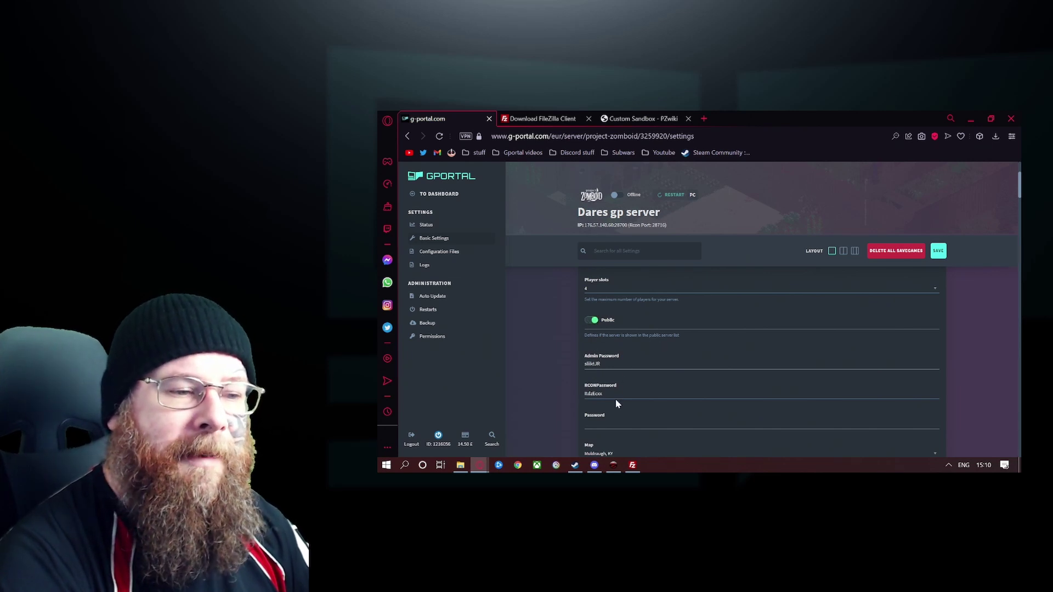
{"action": "scroll", "coordinate": [615, 399], "scroll_direction": "down", "scroll_amount": 2}
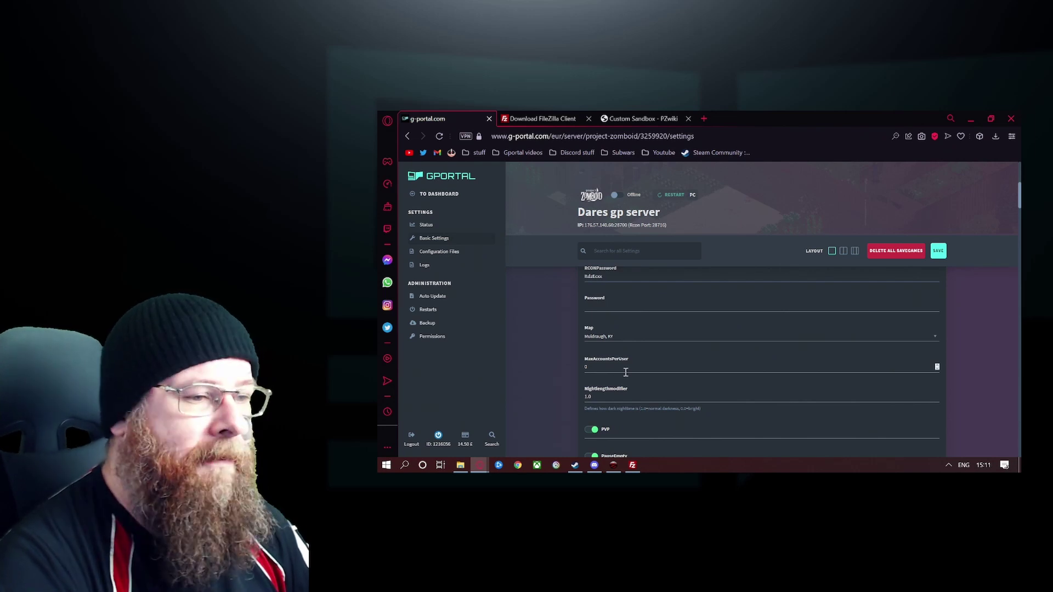
{"action": "scroll", "coordinate": [626, 372], "scroll_direction": "down", "scroll_amount": 3}
{"action": "scroll", "coordinate": [626, 372], "scroll_direction": "down", "scroll_amount": 3}
{"action": "scroll", "coordinate": [626, 372], "scroll_direction": "down", "scroll_amount": 3}
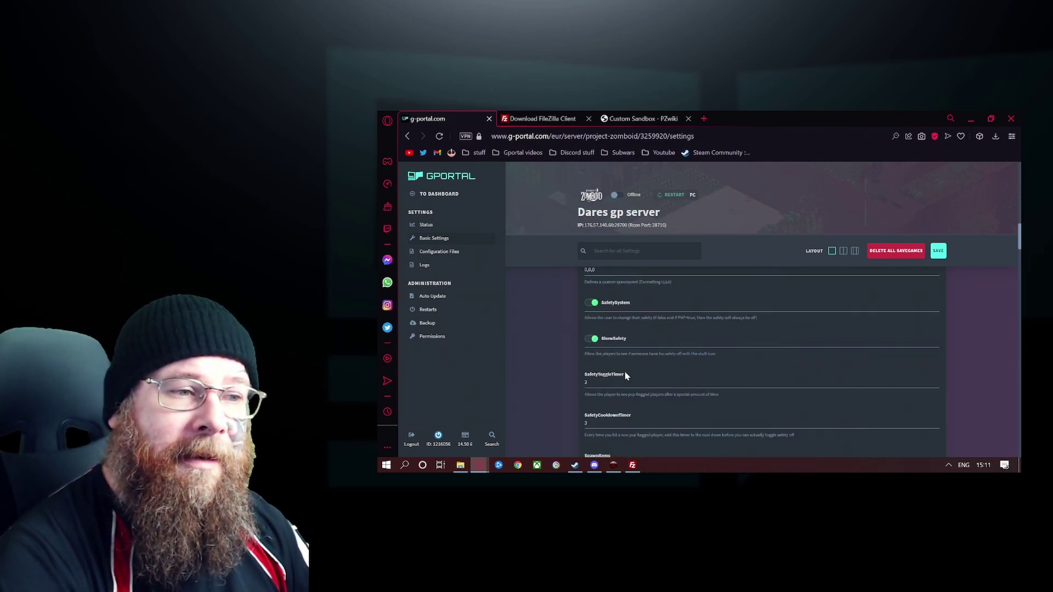
{"action": "scroll", "coordinate": [626, 374], "scroll_direction": "down", "scroll_amount": 3}
{"action": "scroll", "coordinate": [625, 376], "scroll_direction": "down", "scroll_amount": 3}
{"action": "scroll", "coordinate": [626, 376], "scroll_direction": "down", "scroll_amount": 3}
{"action": "scroll", "coordinate": [626, 377], "scroll_direction": "down", "scroll_amount": 3}
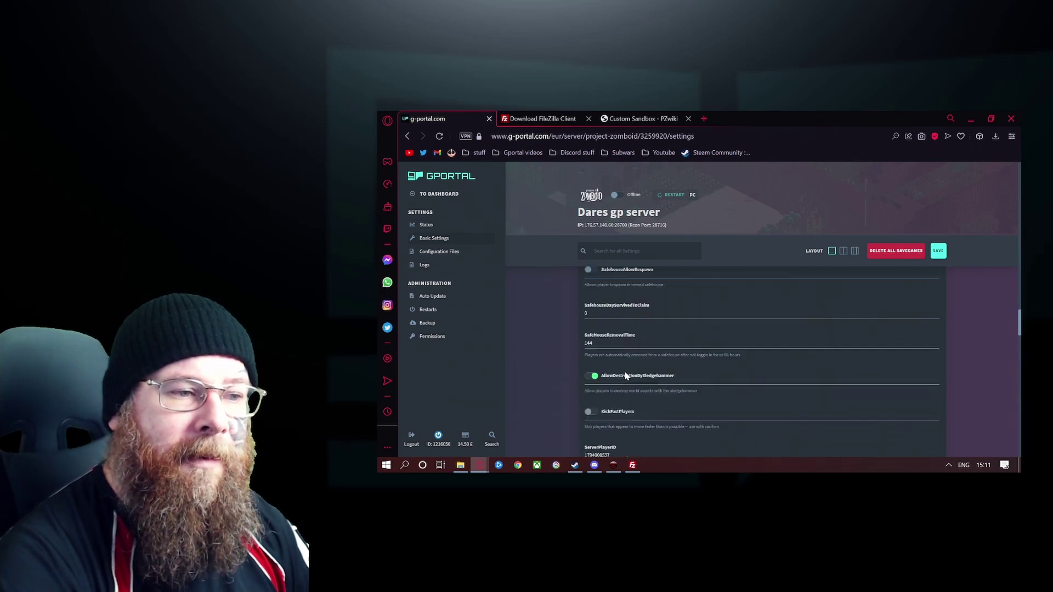
{"action": "scroll", "coordinate": [625, 375], "scroll_direction": "down", "scroll_amount": 3}
{"action": "scroll", "coordinate": [625, 374], "scroll_direction": "down", "scroll_amount": 3}
{"action": "scroll", "coordinate": [625, 374], "scroll_direction": "down", "scroll_amount": 3}
{"action": "scroll", "coordinate": [626, 375], "scroll_direction": "down", "scroll_amount": 3}
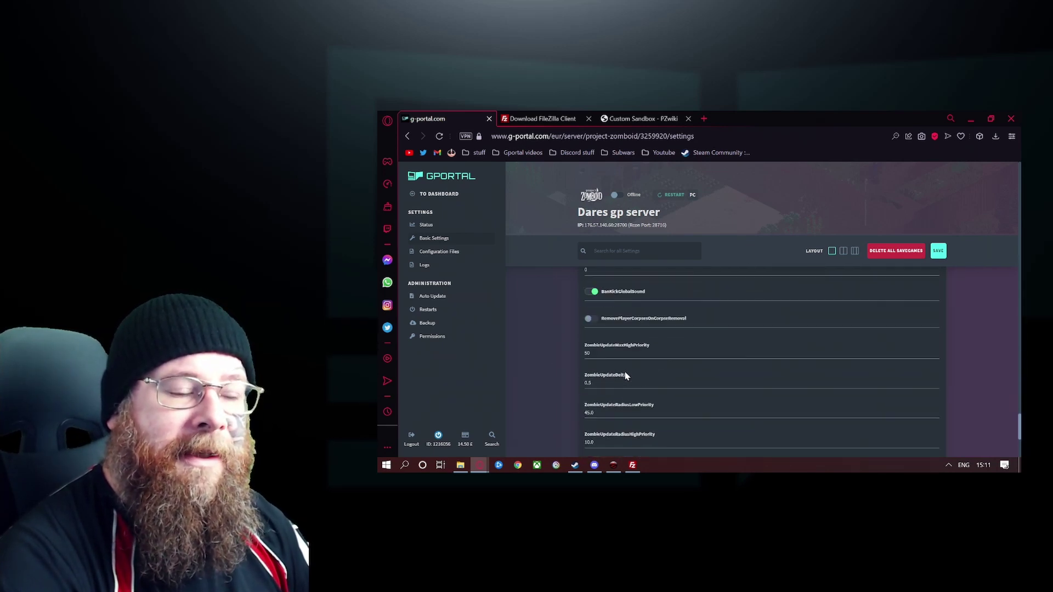
{"action": "scroll", "coordinate": [625, 374], "scroll_direction": "down", "scroll_amount": 3}
{"action": "scroll", "coordinate": [626, 375], "scroll_direction": "up", "scroll_amount": 3}
{"action": "scroll", "coordinate": [625, 374], "scroll_direction": "up", "scroll_amount": 3}
{"action": "scroll", "coordinate": [621, 374], "scroll_direction": "up", "scroll_amount": 3}
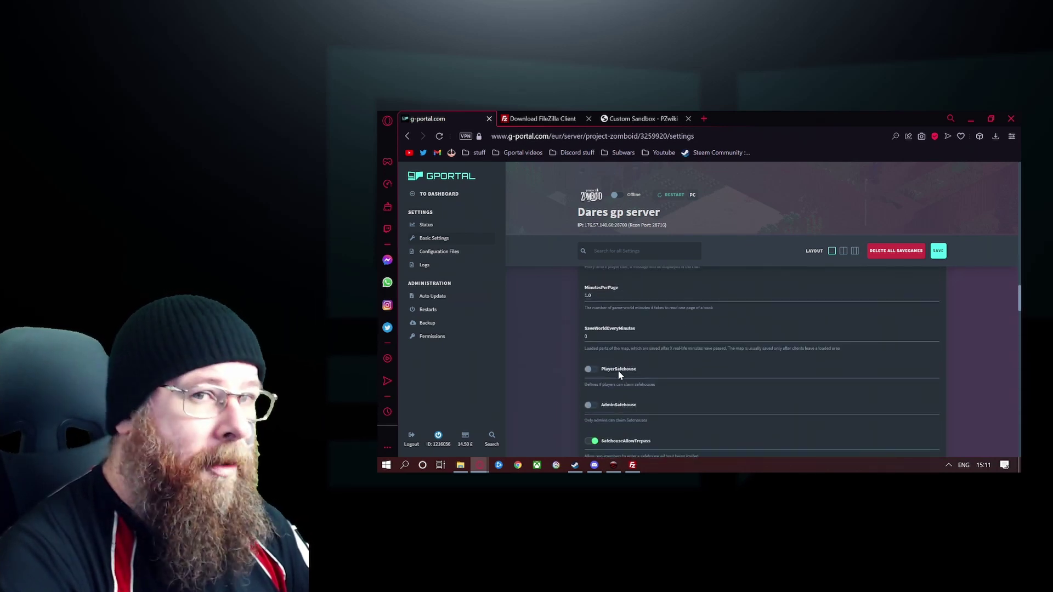
{"action": "scroll", "coordinate": [617, 374], "scroll_direction": "up", "scroll_amount": 3}
{"action": "scroll", "coordinate": [618, 375], "scroll_direction": "up", "scroll_amount": 5}
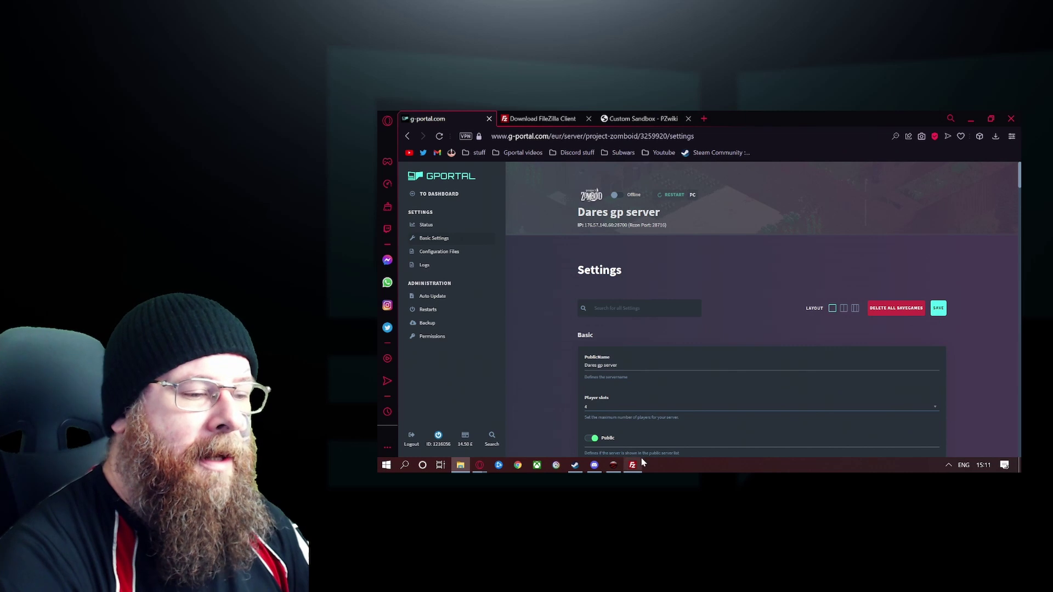
- Reopen the daregp settings in Project Zomboid briefly, then cancel without saving
{"action": "left_click", "coordinate": [613, 466]}
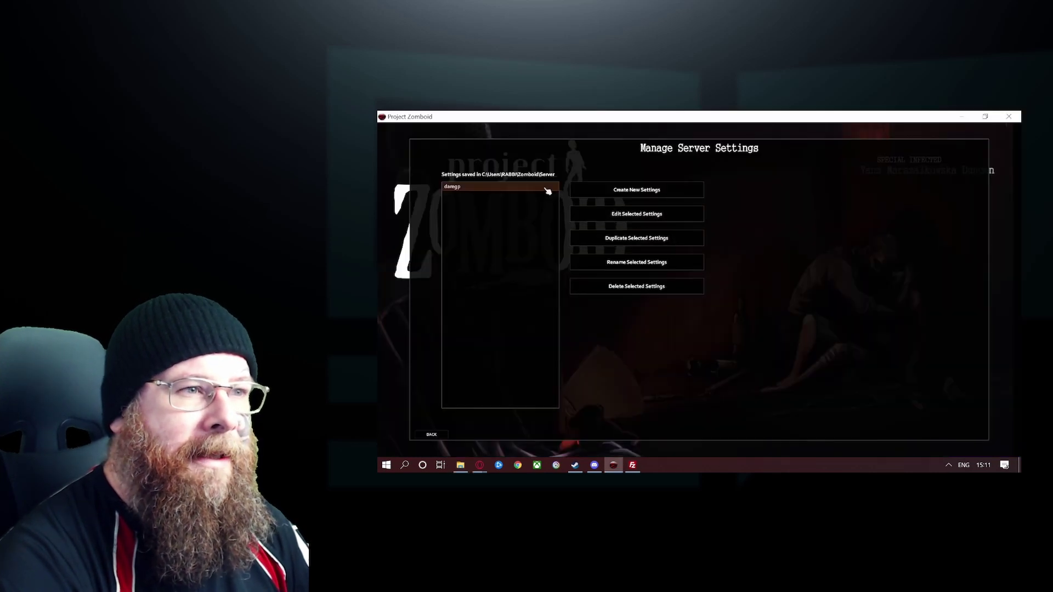
{"action": "left_click", "coordinate": [636, 215]}
{"action": "scroll", "coordinate": [482, 226], "scroll_direction": "up", "scroll_amount": 3}
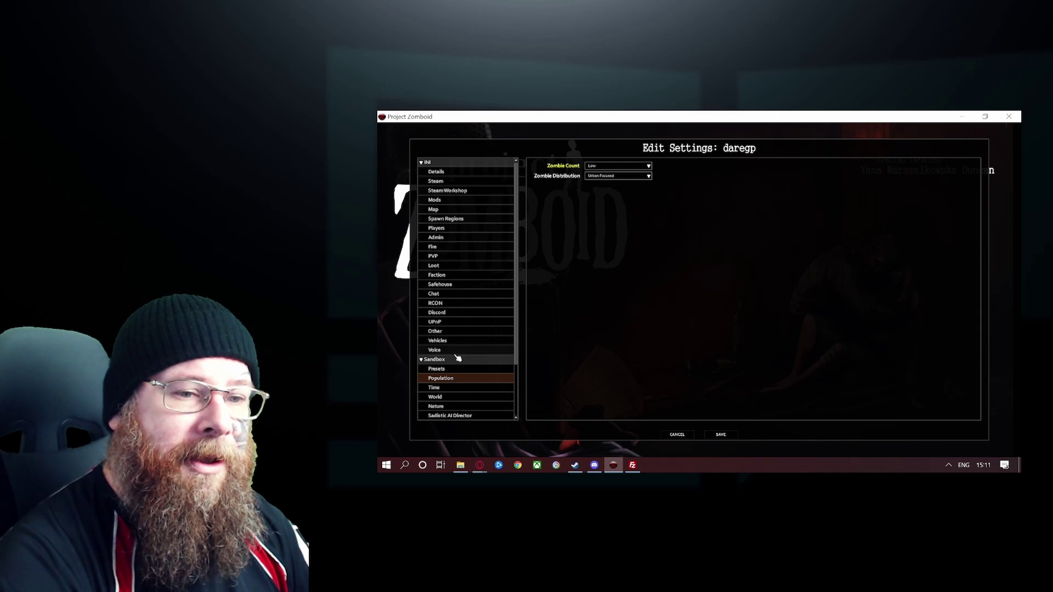
{"action": "left_click", "coordinate": [678, 435]}
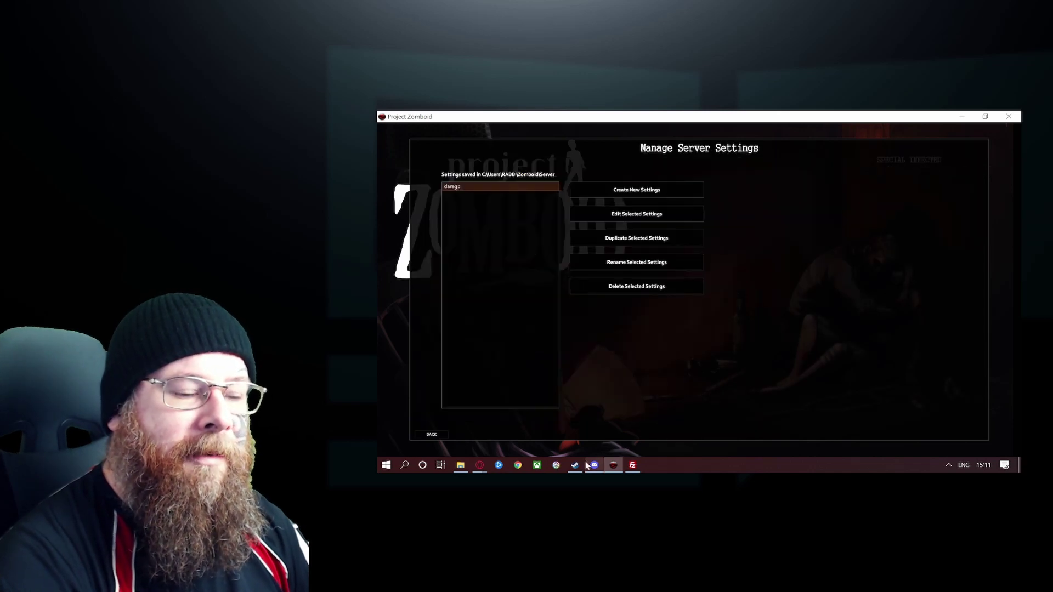
- Return to G-Portal's basic settings page, save the changed settings, and start the server
{"action": "left_click", "coordinate": [479, 464]}
{"action": "left_click", "coordinate": [461, 416]}
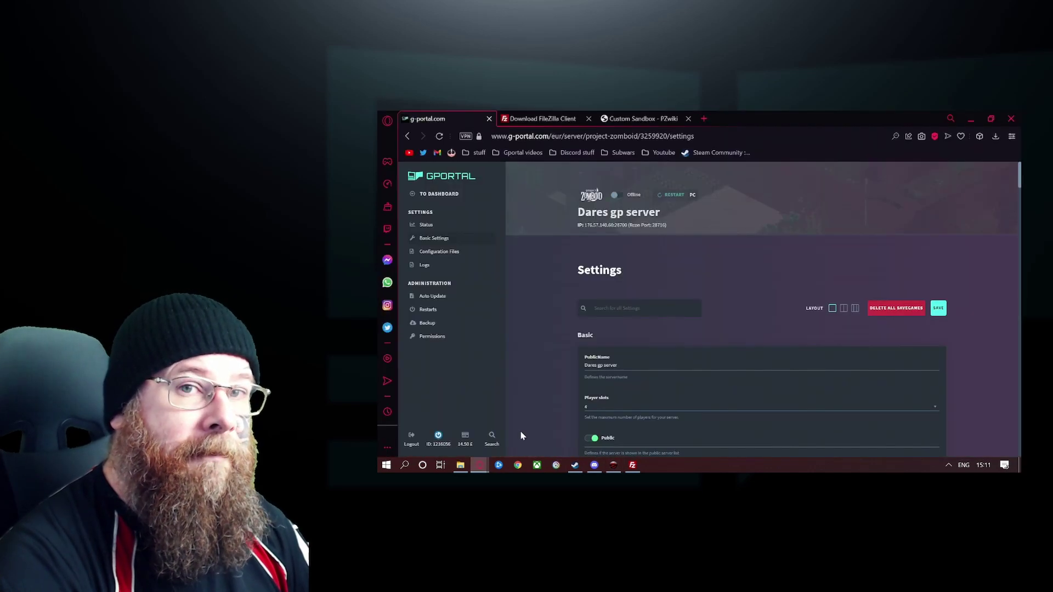
{"action": "scroll", "coordinate": [542, 414], "scroll_direction": "down", "scroll_amount": 2}
{"action": "scroll", "coordinate": [564, 411], "scroll_direction": "down", "scroll_amount": 3}
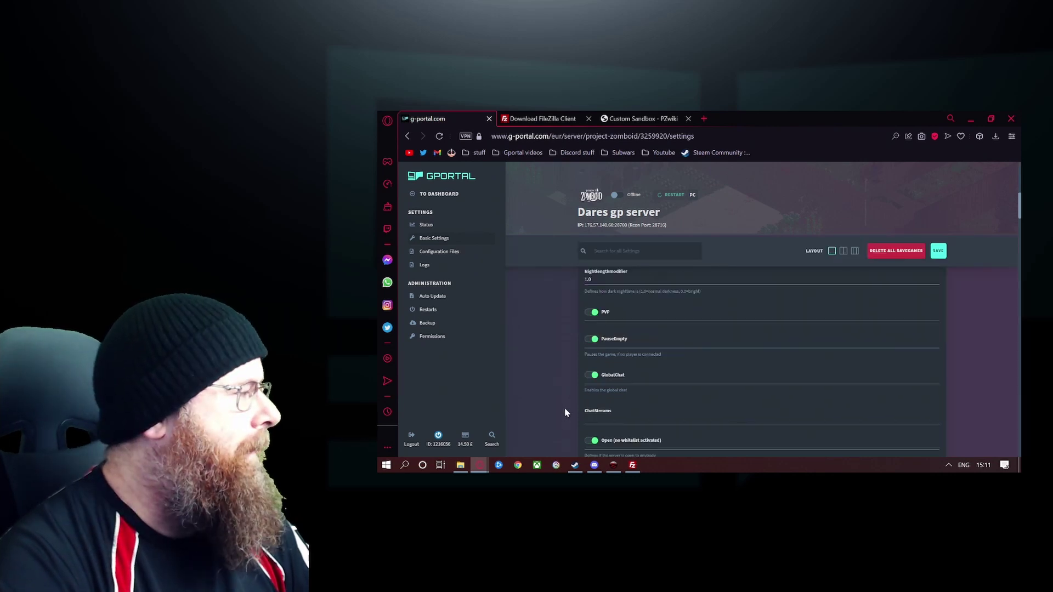
{"action": "scroll", "coordinate": [565, 411], "scroll_direction": "up", "scroll_amount": 3}
{"action": "scroll", "coordinate": [565, 407], "scroll_direction": "up", "scroll_amount": 4}
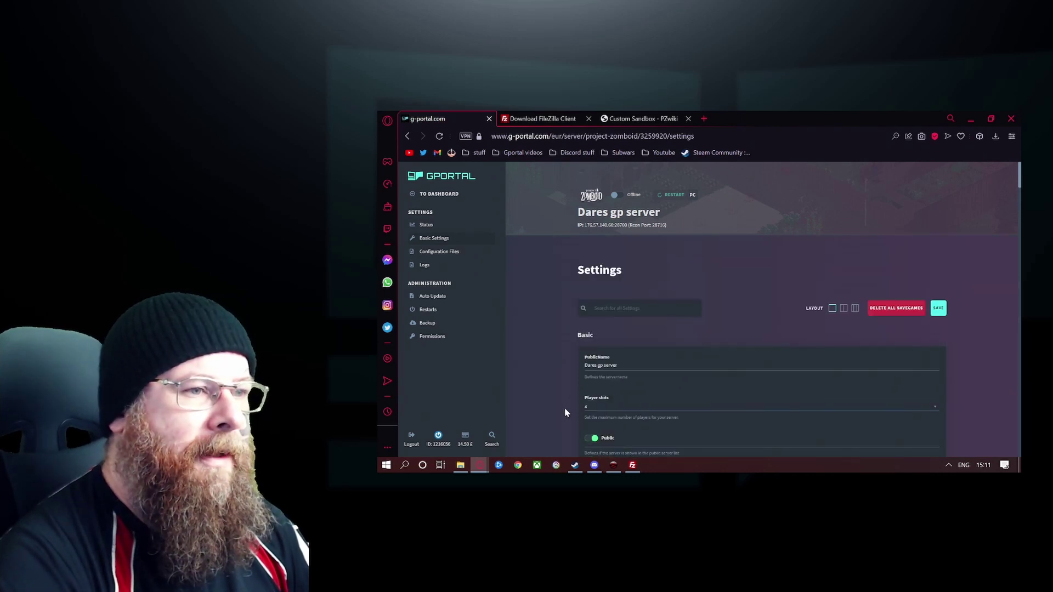
{"action": "left_click", "coordinate": [938, 309]}
{"action": "left_click", "coordinate": [622, 198]}
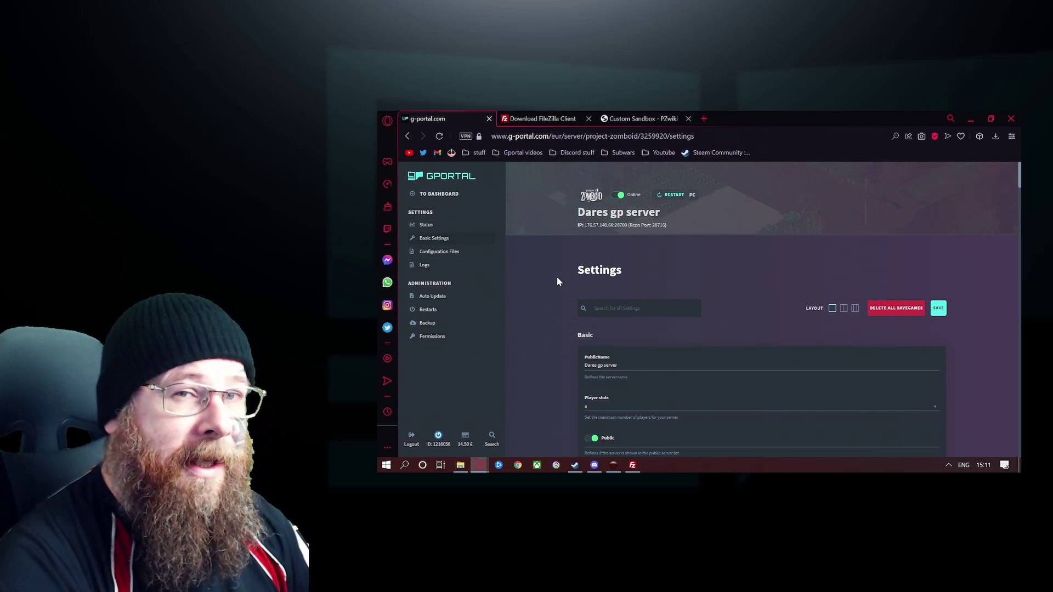
- Return to Project Zomboid's main menu, open the JOIN server list, and refresh it
{"action": "left_click", "coordinate": [613, 464]}
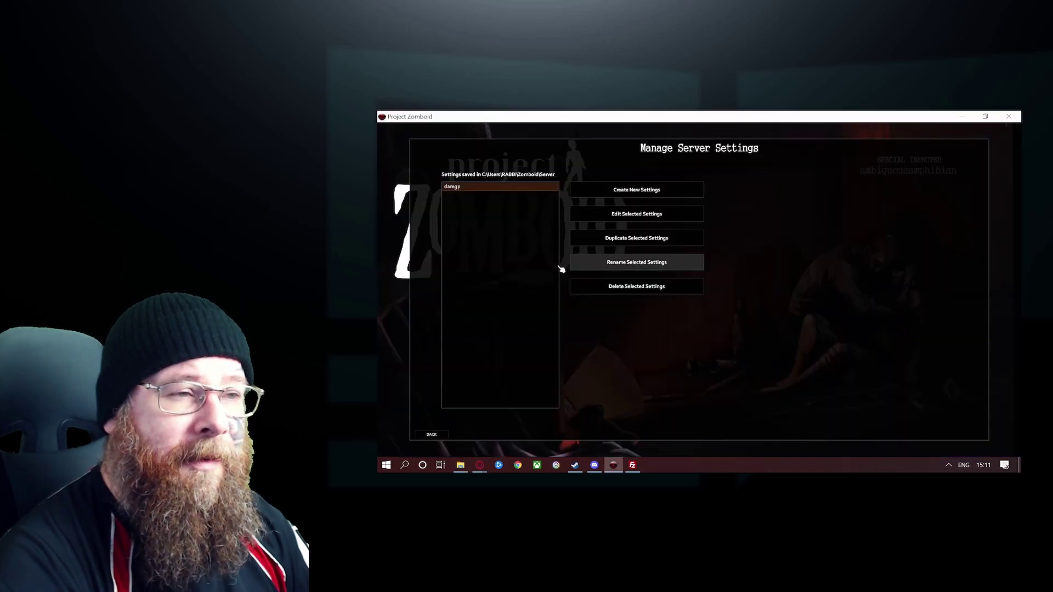
{"action": "left_click", "coordinate": [432, 435]}
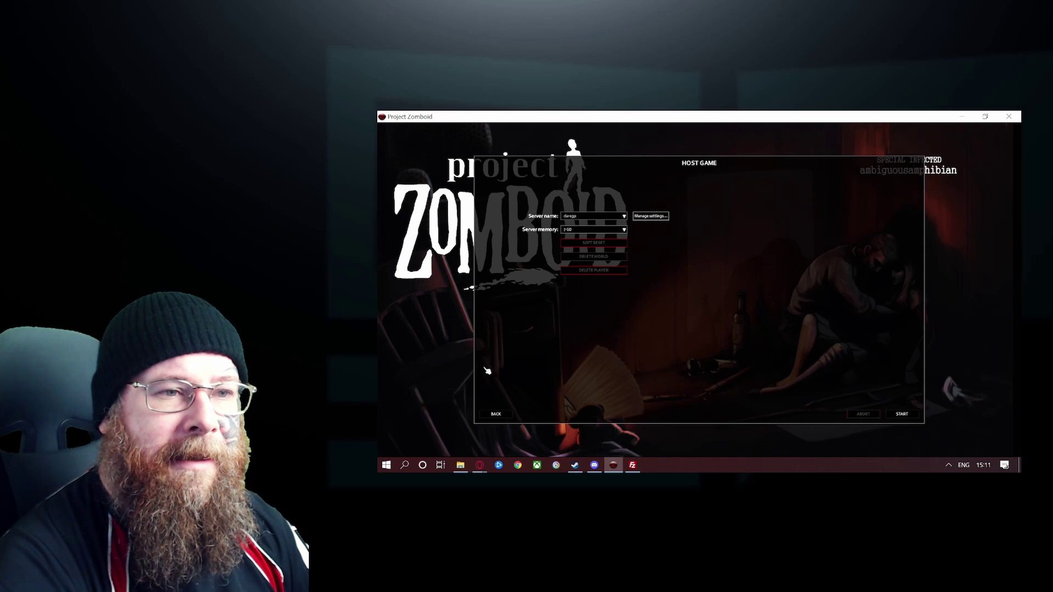
{"action": "left_click", "coordinate": [494, 413]}
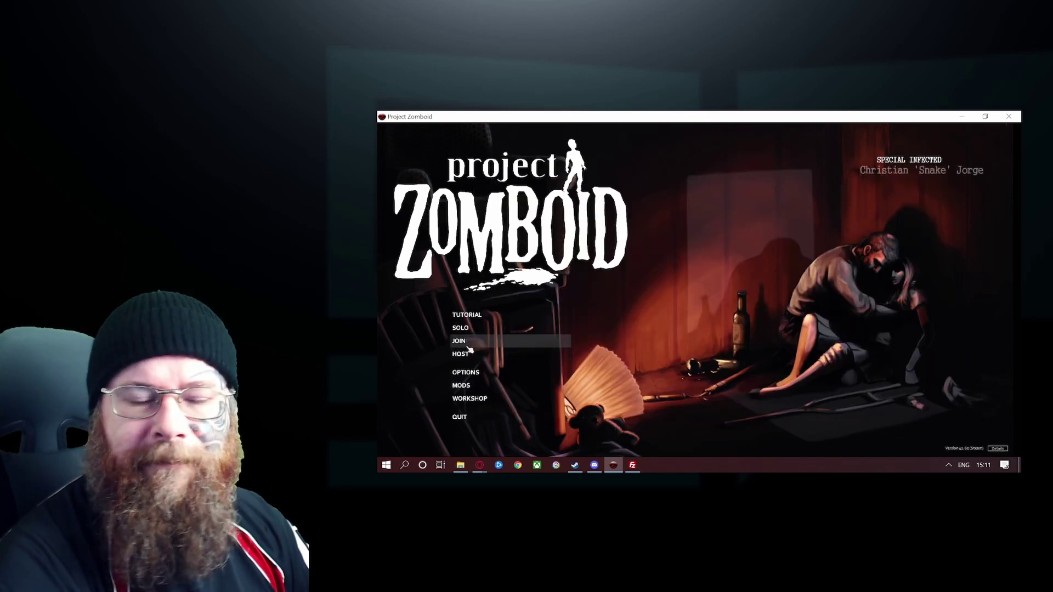
{"action": "left_click", "coordinate": [459, 340]}
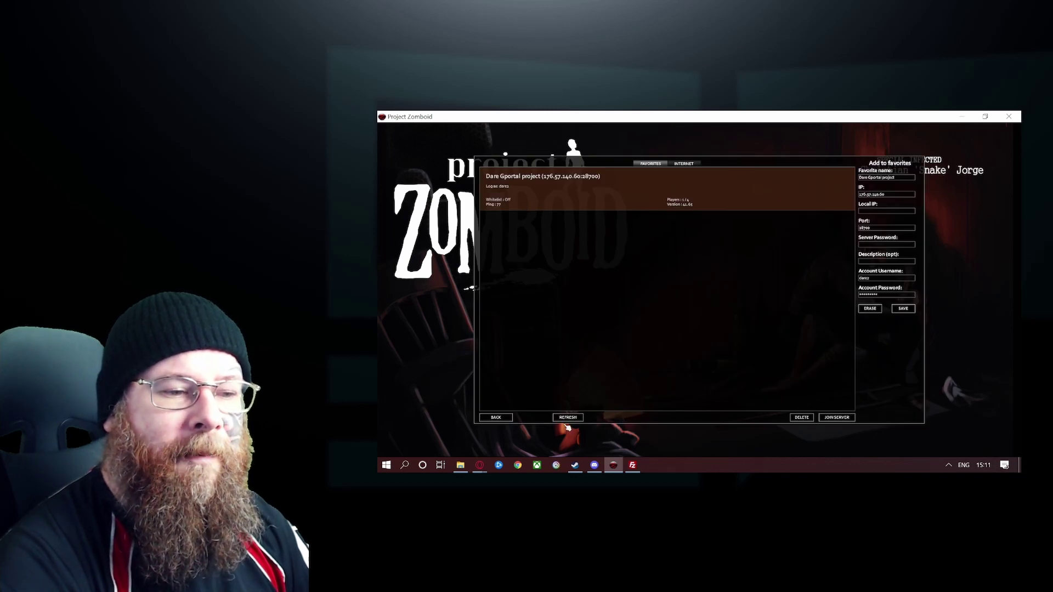
{"action": "left_click", "coordinate": [568, 417]}
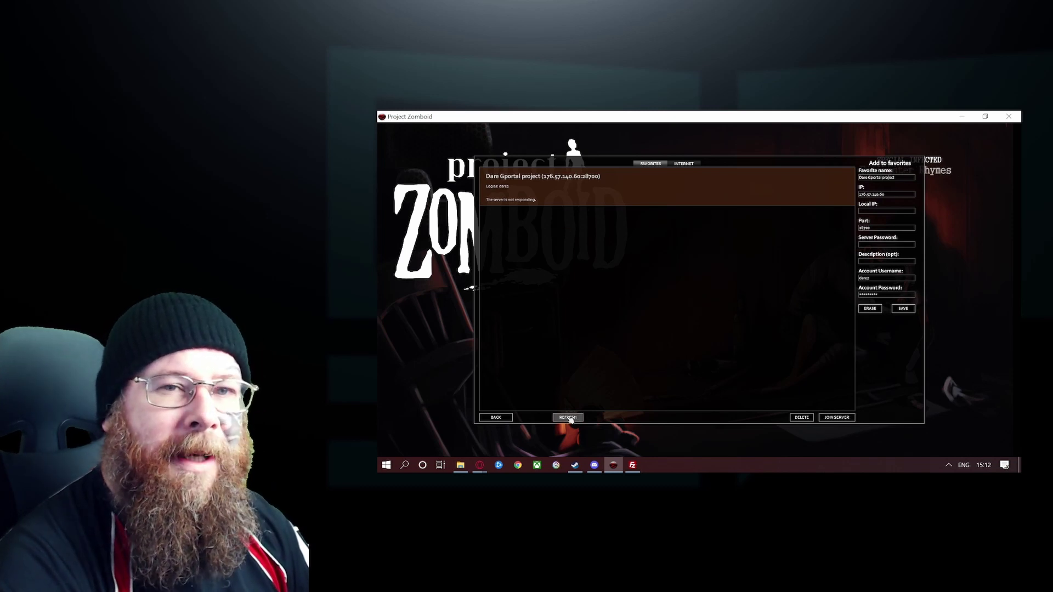
{"action": "mouse_move", "coordinate": [479, 464]}
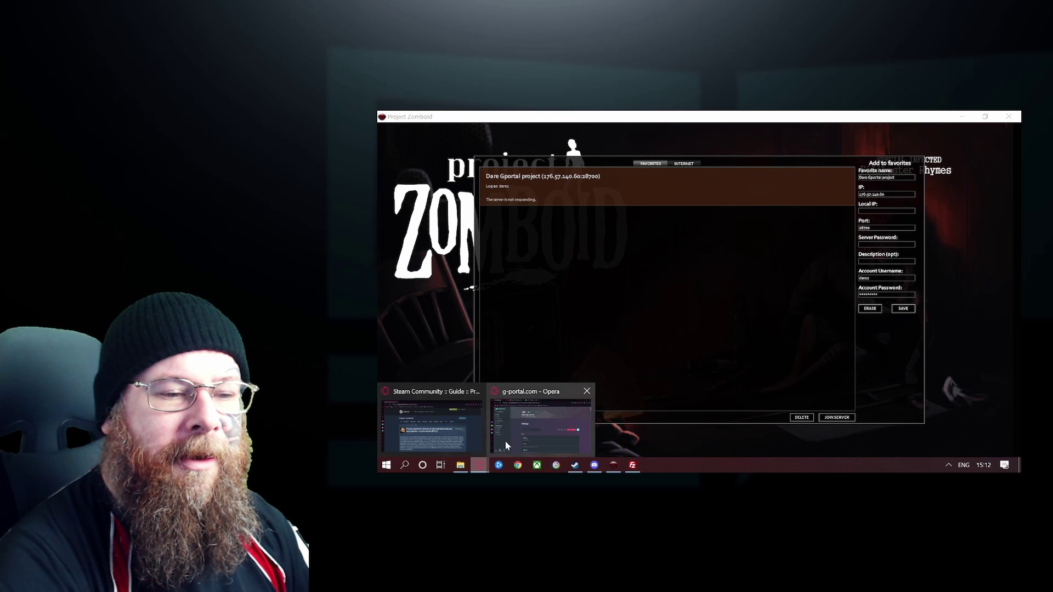
- Check the server's status in G-Portal, then refresh the game's server list again
{"action": "left_click", "coordinate": [526, 419]}
{"action": "left_click", "coordinate": [425, 225]}
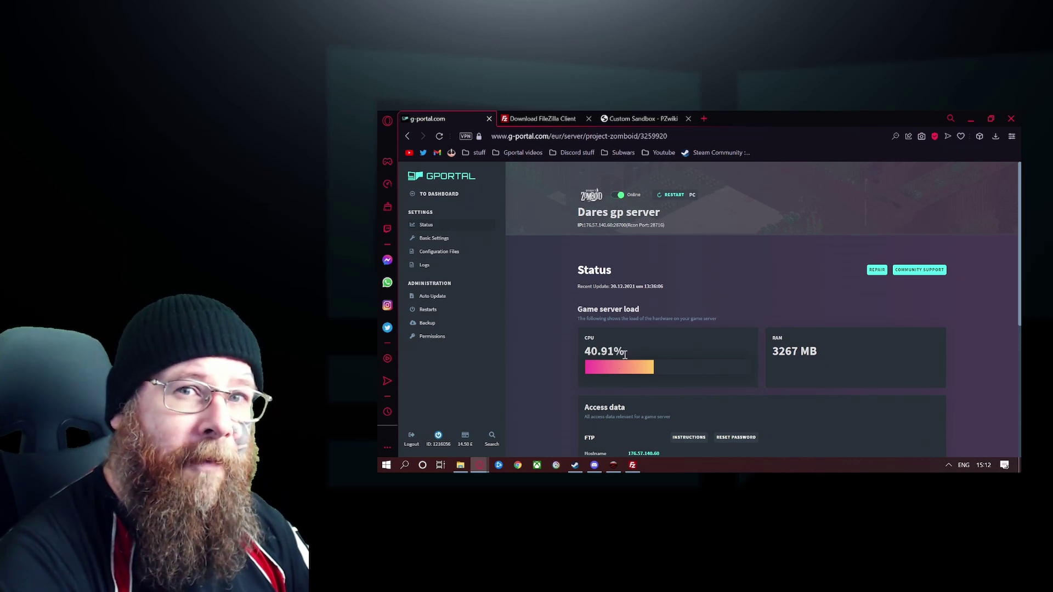
{"action": "mouse_move", "coordinate": [632, 465]}
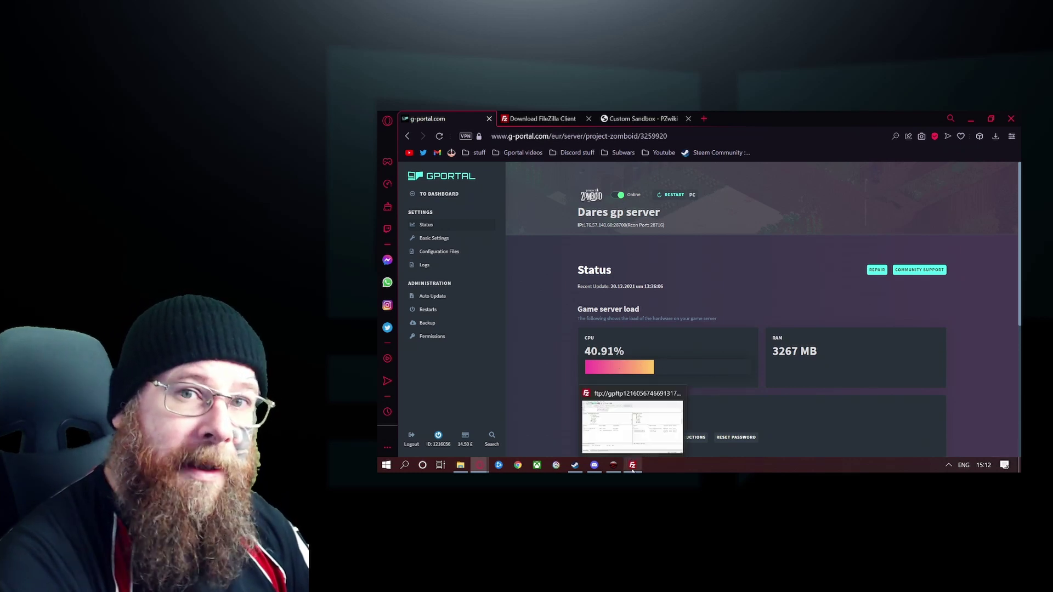
{"action": "left_click", "coordinate": [613, 466]}
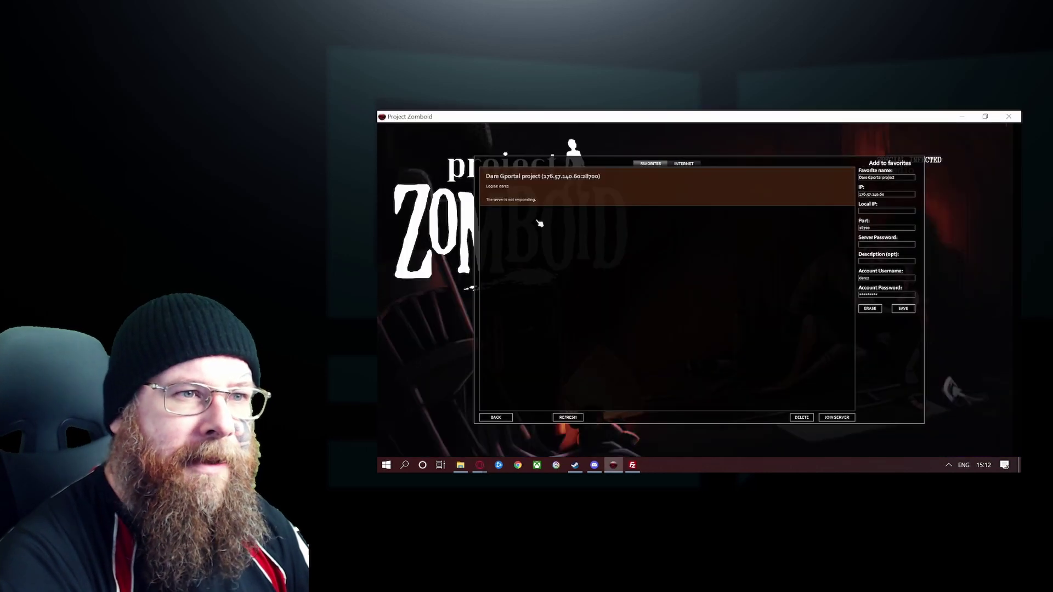
{"action": "left_click", "coordinate": [567, 418]}
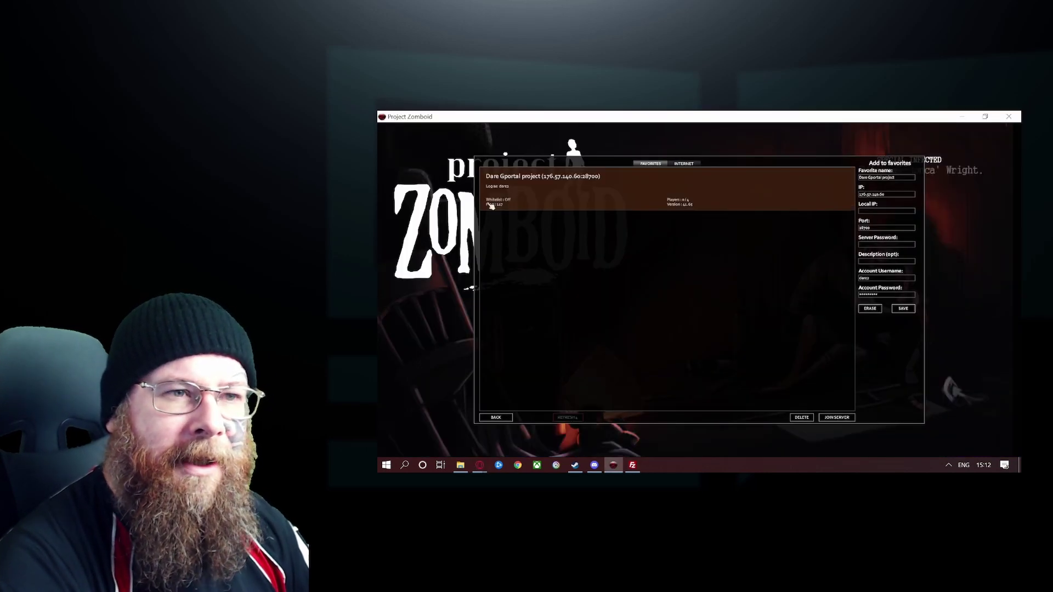
- Join the Dare Gportal project server from the favorites list
{"action": "double_click", "coordinate": [537, 203]}
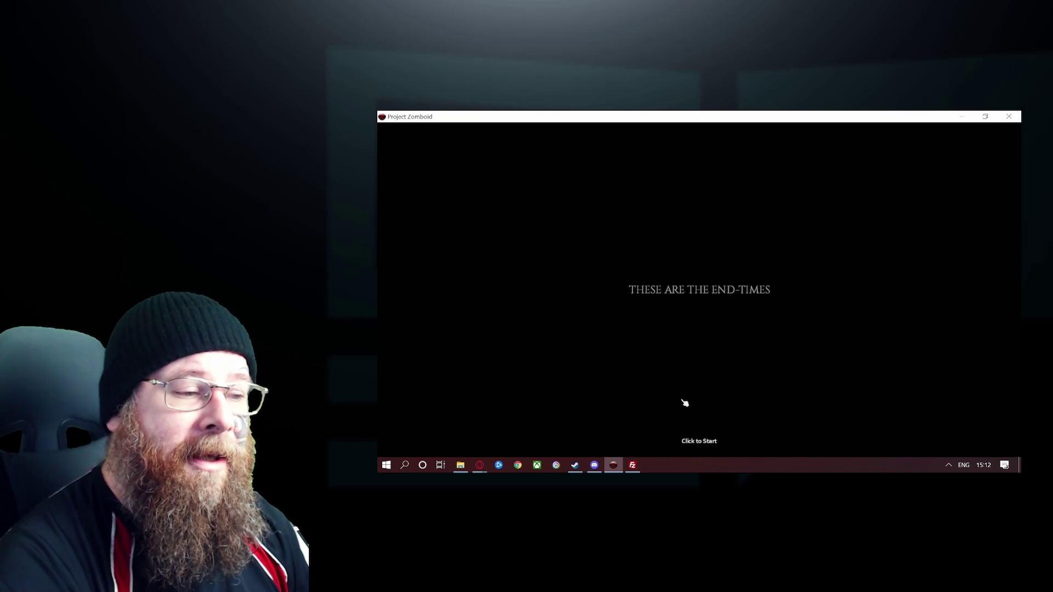
- Enter the game, dismiss the character info panel and walk into the living room
{"action": "left_click", "coordinate": [684, 403]}
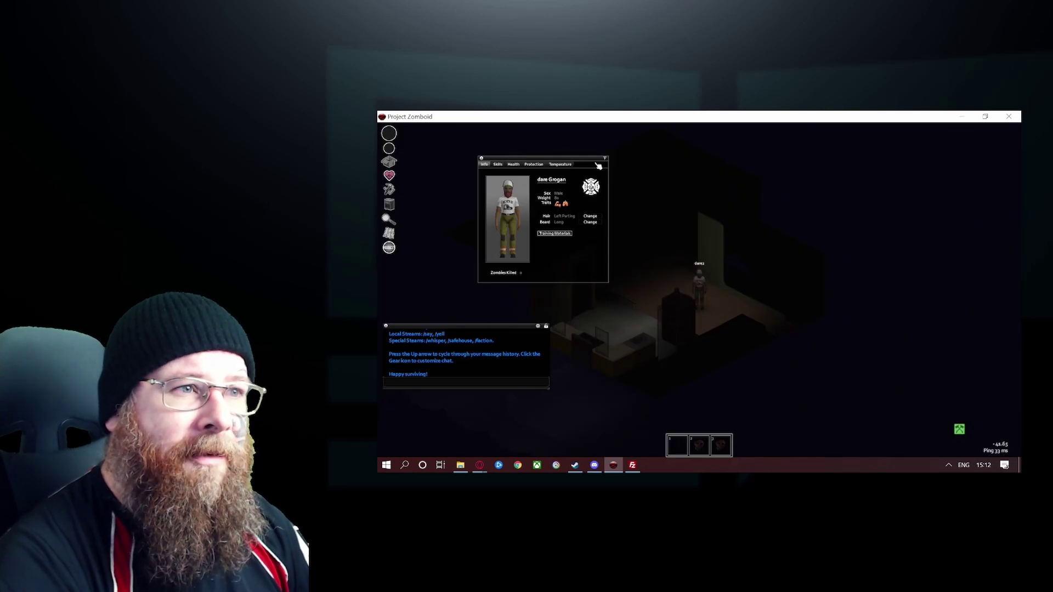
{"action": "left_click", "coordinate": [482, 160]}
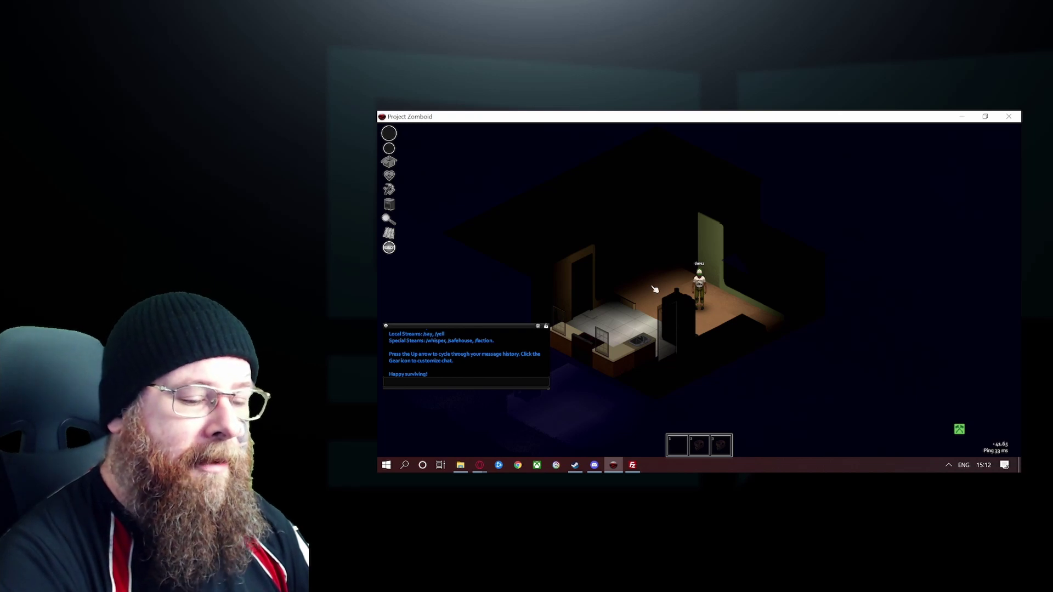
{"action": "key", "text": "w"}
{"action": "key", "text": "w"}
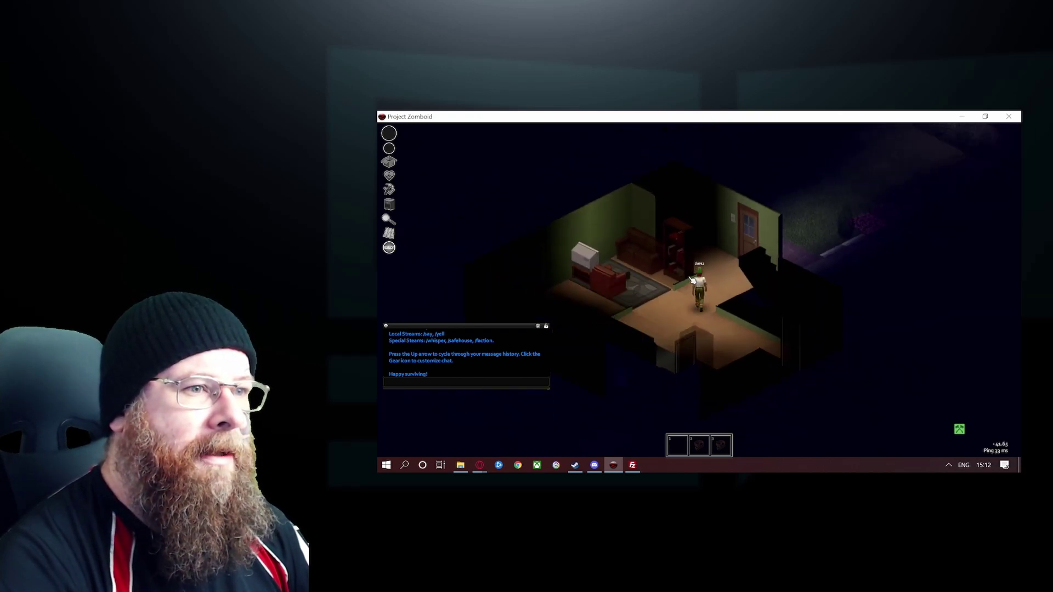
{"action": "scroll", "coordinate": [659, 293], "scroll_direction": "down", "scroll_amount": 2}
{"action": "key", "text": "w"}
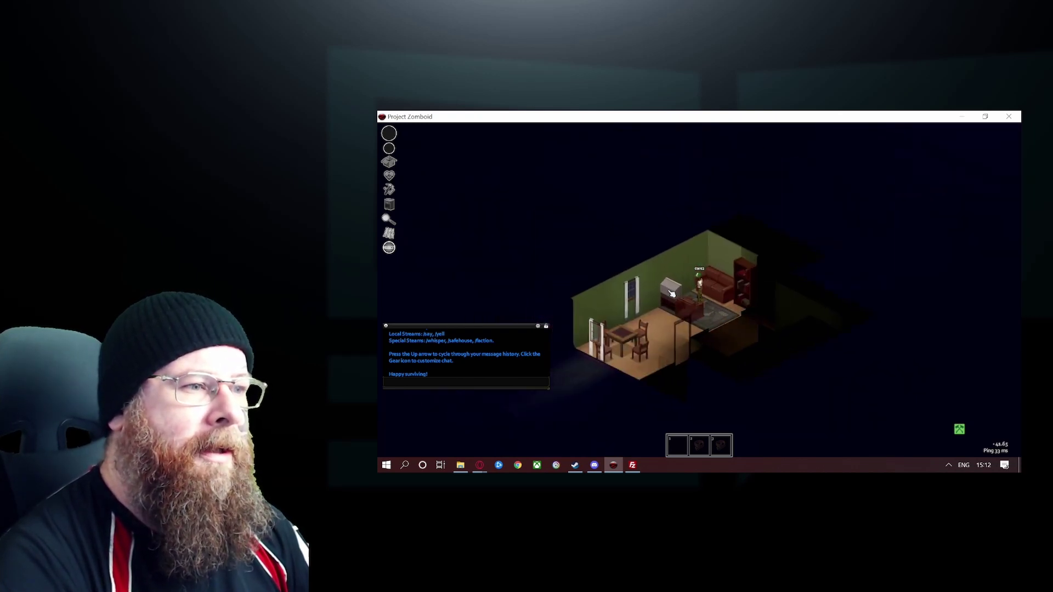
- Turn on the TV, try Triple-N, then tune it to WBLN News
{"action": "left_click", "coordinate": [675, 284]}
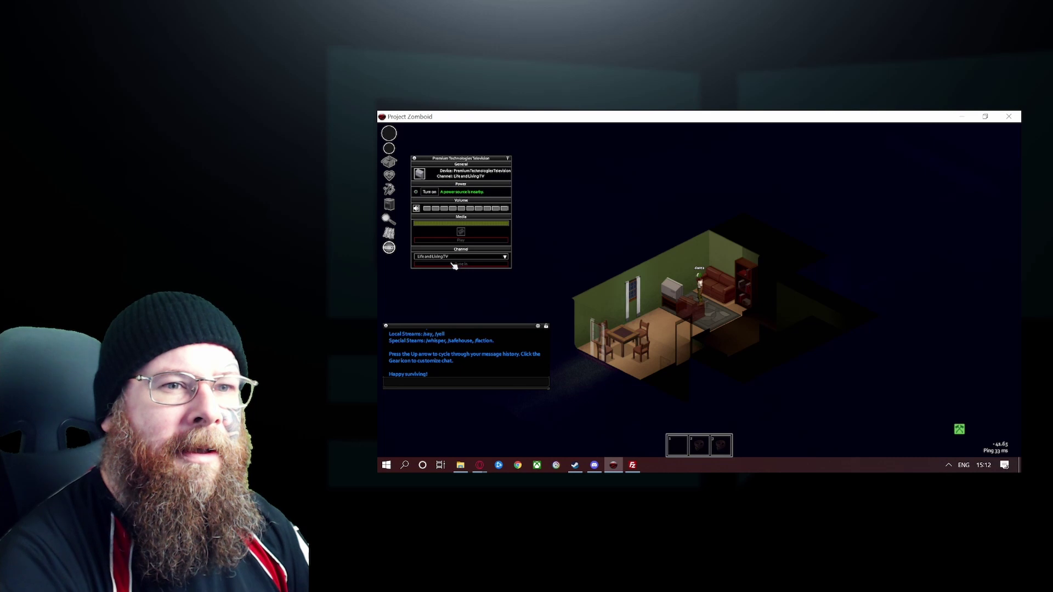
{"action": "left_click", "coordinate": [418, 194]}
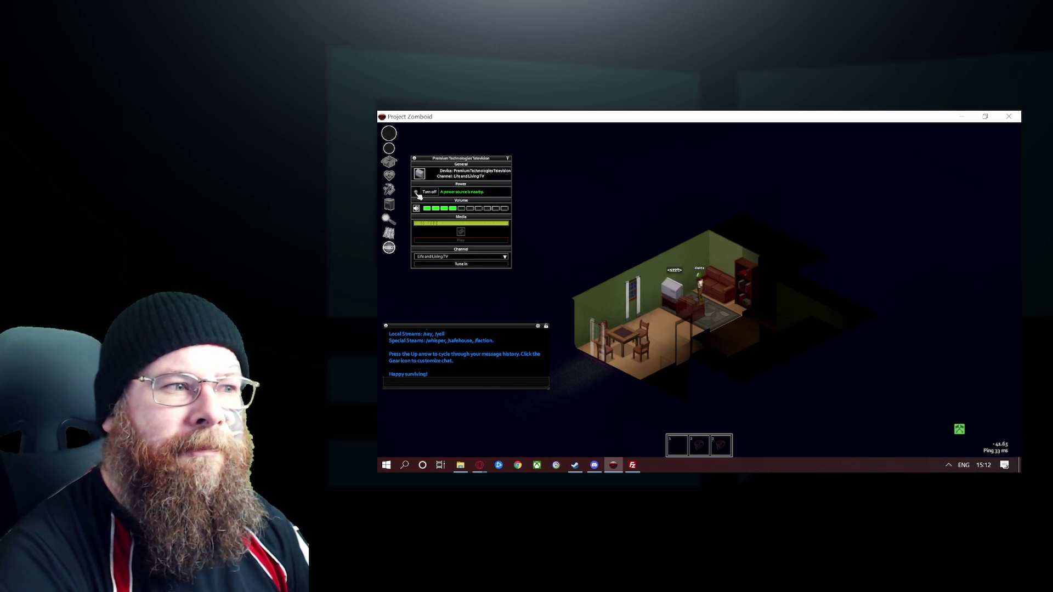
{"action": "left_click", "coordinate": [473, 258]}
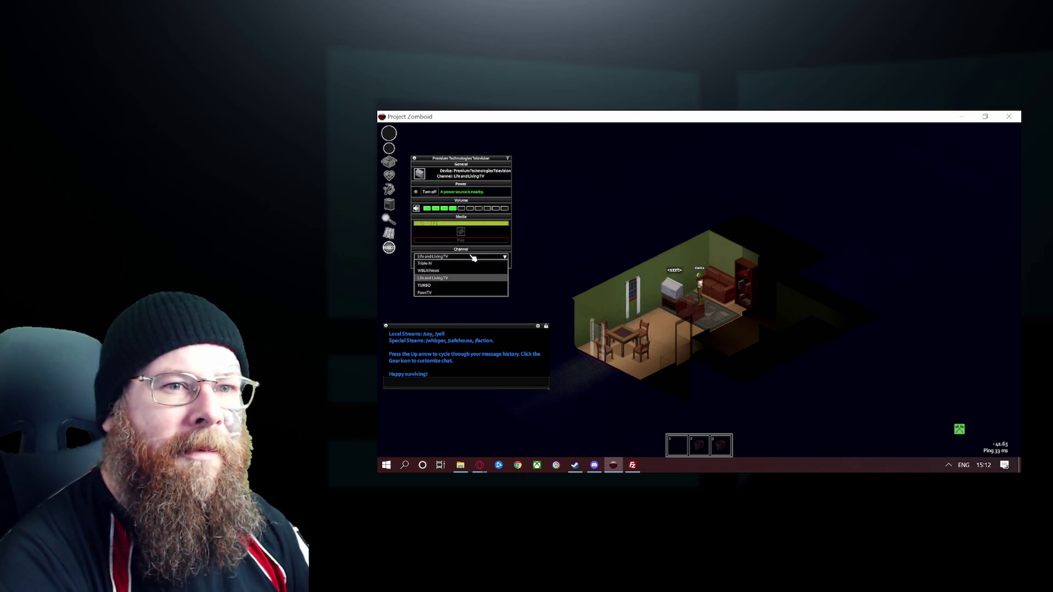
{"action": "left_click", "coordinate": [470, 269]}
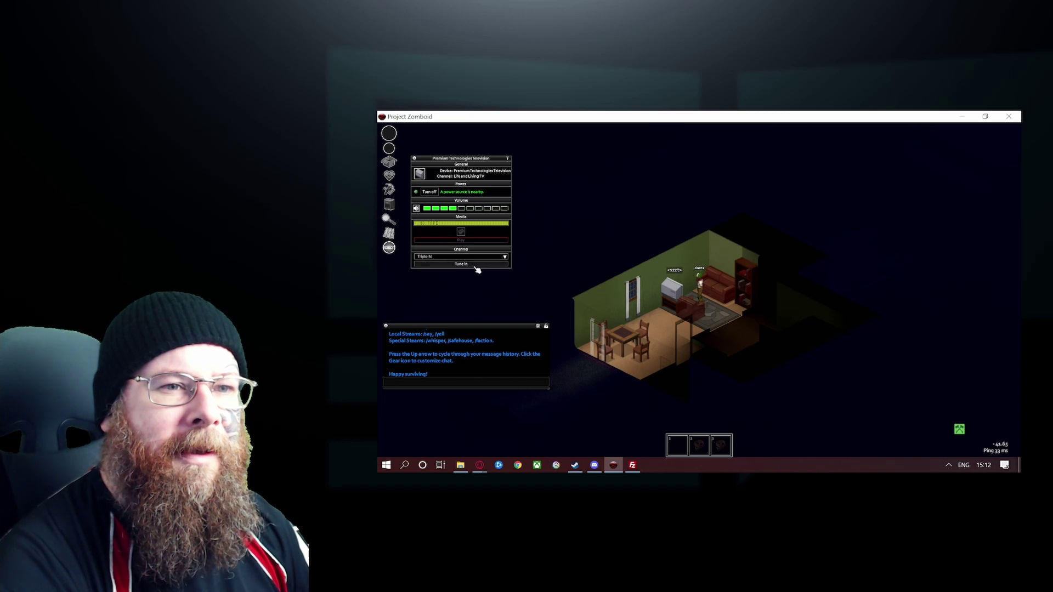
{"action": "left_click", "coordinate": [476, 265]}
{"action": "left_click", "coordinate": [472, 258]}
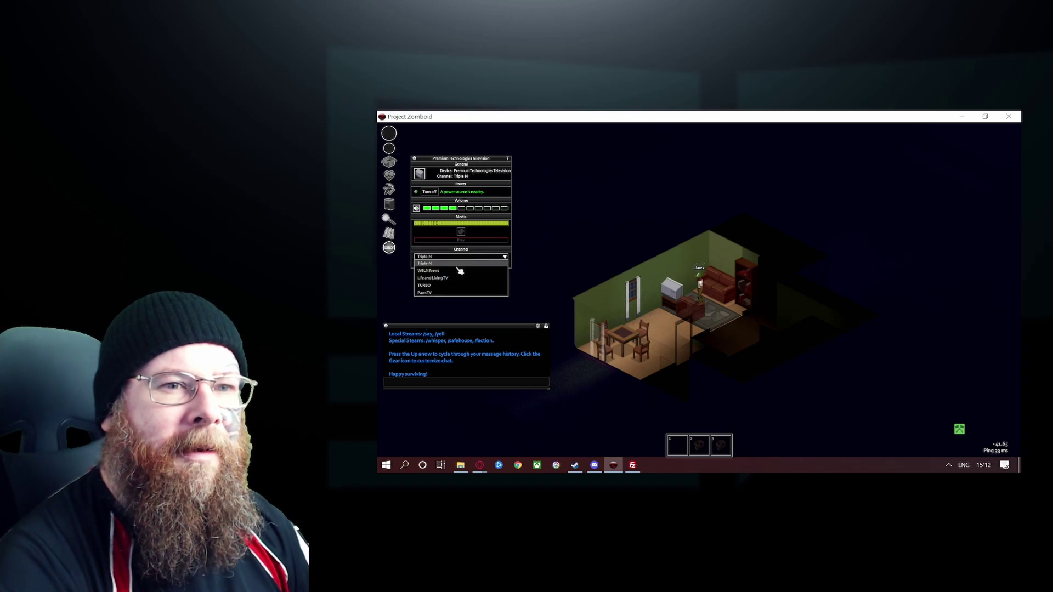
{"action": "left_click", "coordinate": [454, 274]}
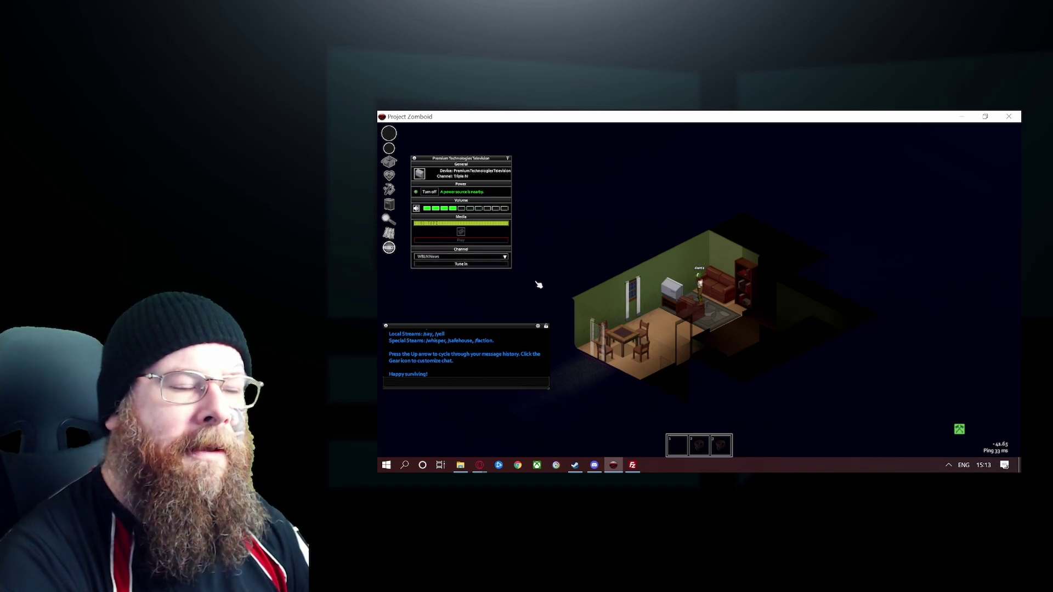
{"action": "left_click", "coordinate": [480, 268]}
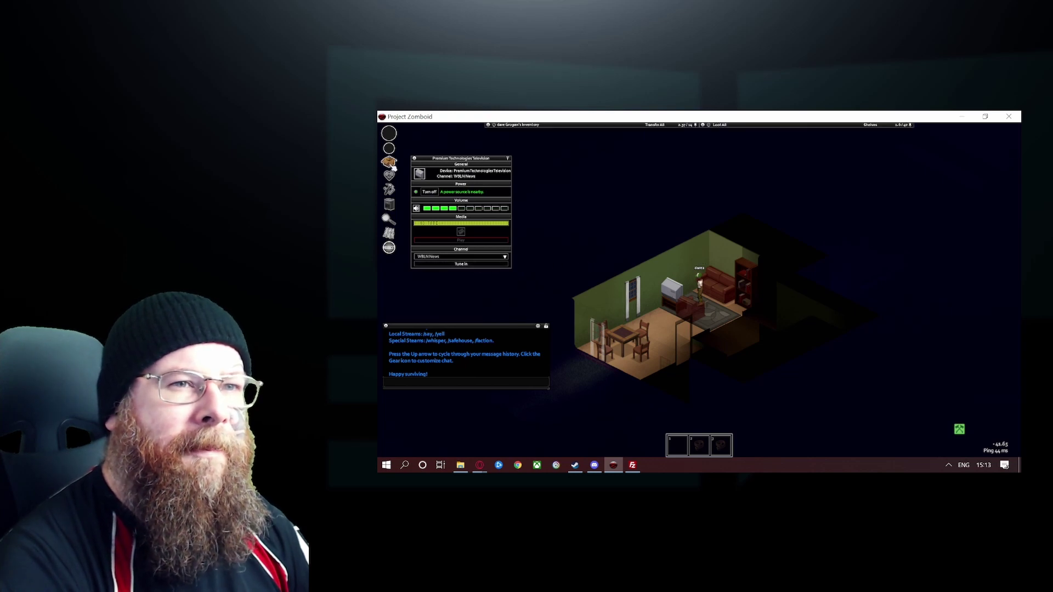
- Close the TV panel, show the inventory bar, and check the neighbourhood on the world map
{"action": "key", "text": "Escape"}
{"action": "key", "text": "Escape"}
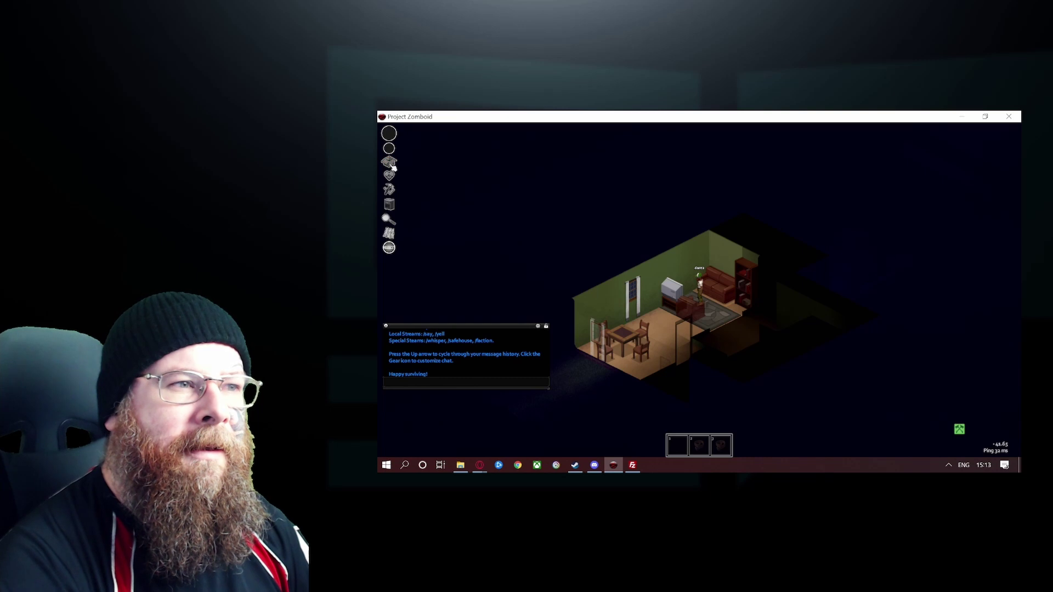
{"action": "left_click", "coordinate": [390, 162]}
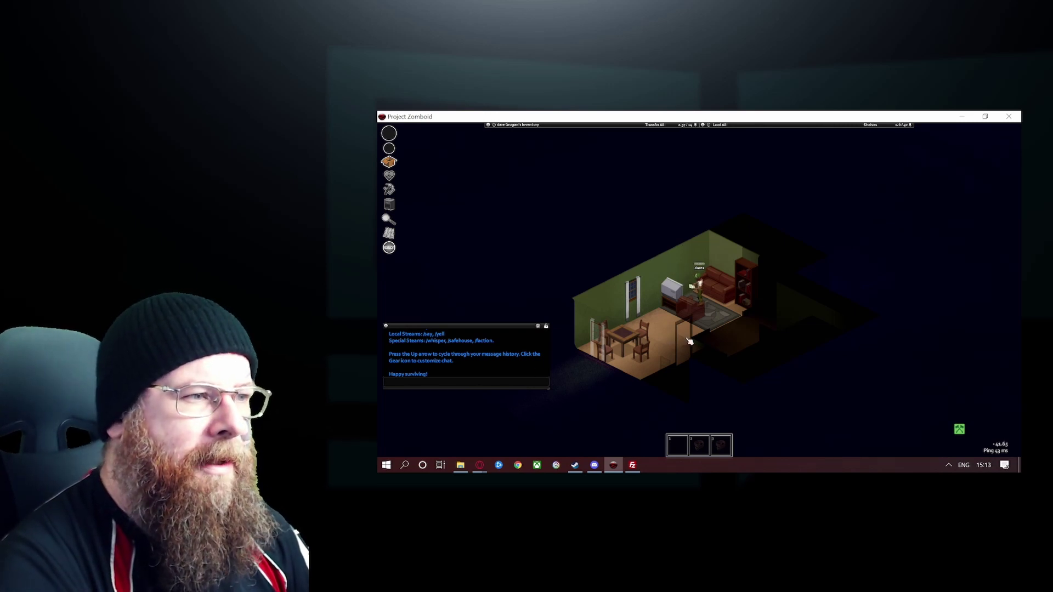
{"action": "key", "text": "m"}
{"action": "scroll", "coordinate": [690, 337], "scroll_direction": "down", "scroll_amount": 3}
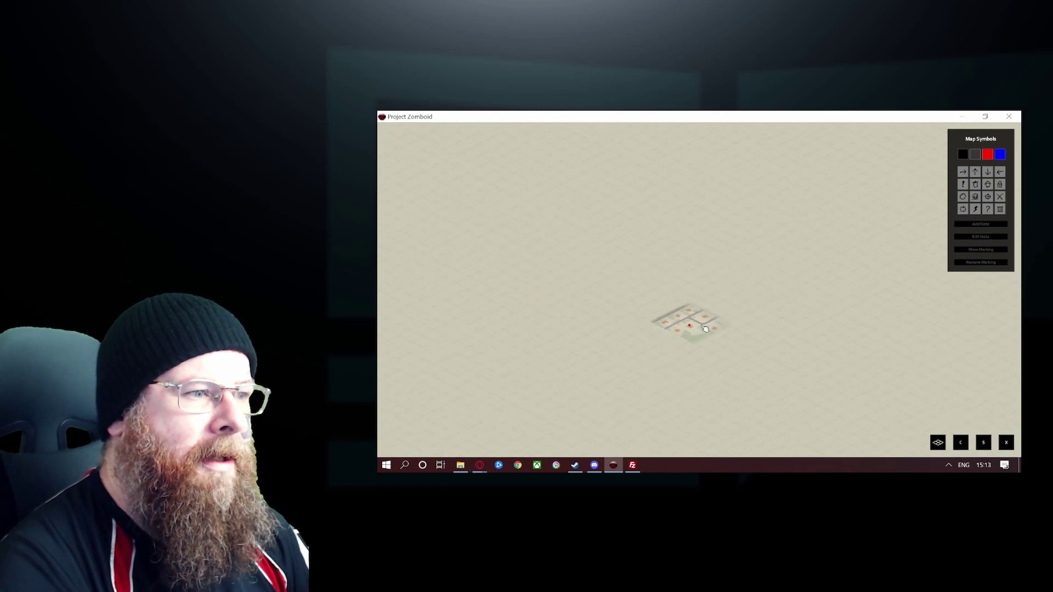
{"action": "scroll", "coordinate": [707, 331], "scroll_direction": "up", "scroll_amount": 4}
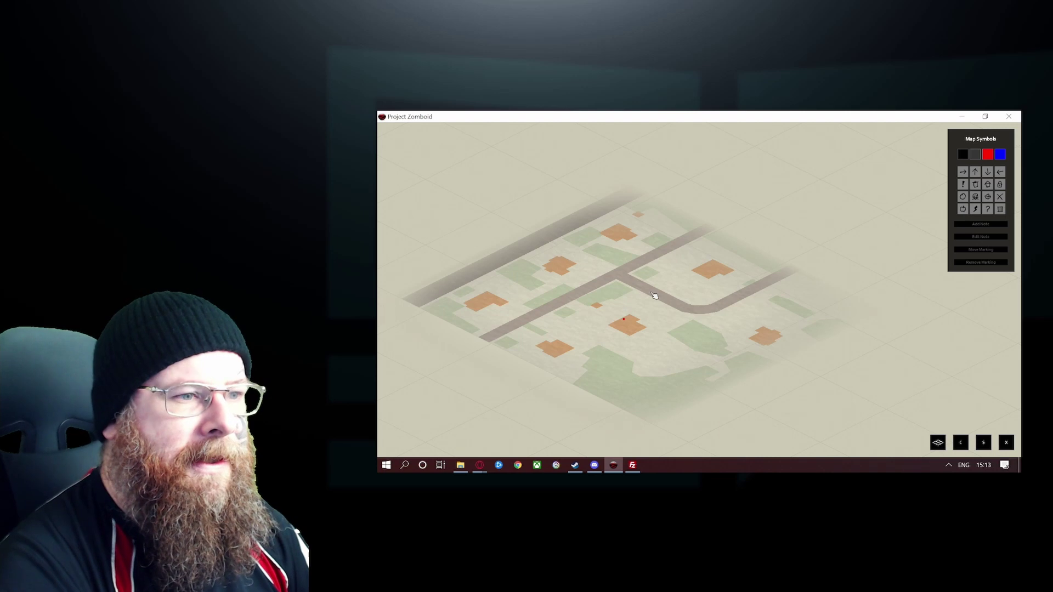
{"action": "scroll", "coordinate": [654, 295], "scroll_direction": "down", "scroll_amount": 1}
{"action": "key", "text": "m"}
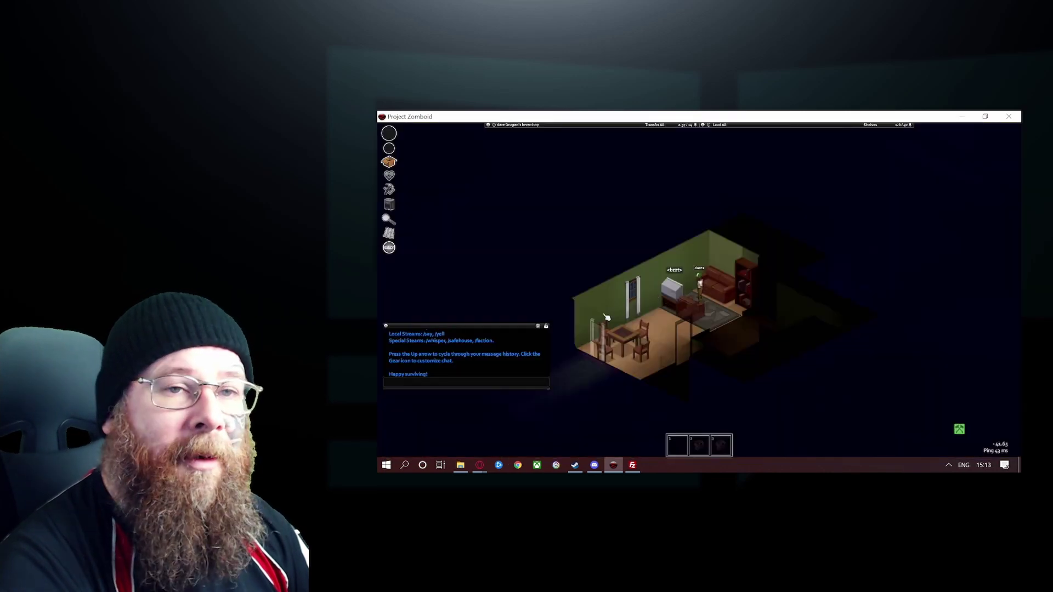